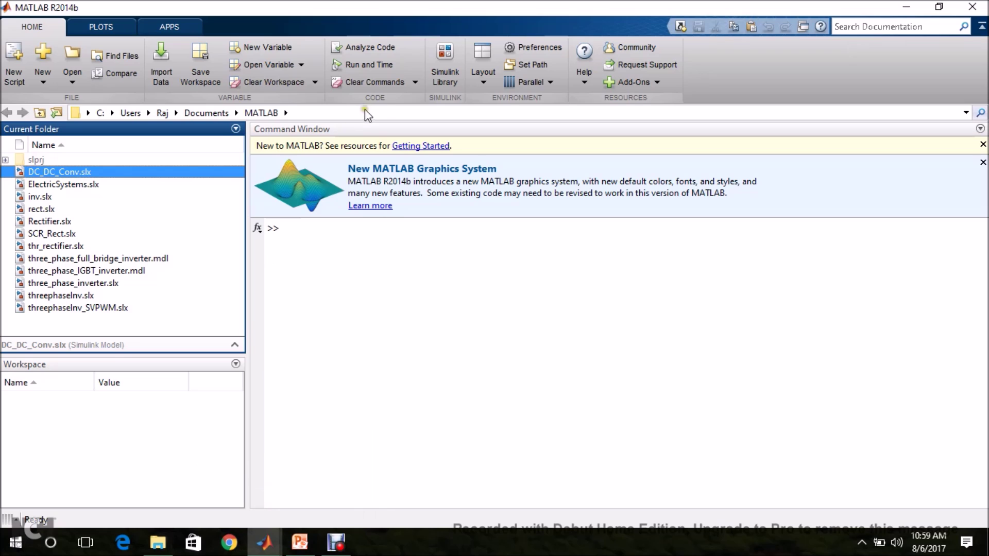
Open the Simulink library, create a new blank model, and place its enlarged window beside the library browser.
click(444, 77)
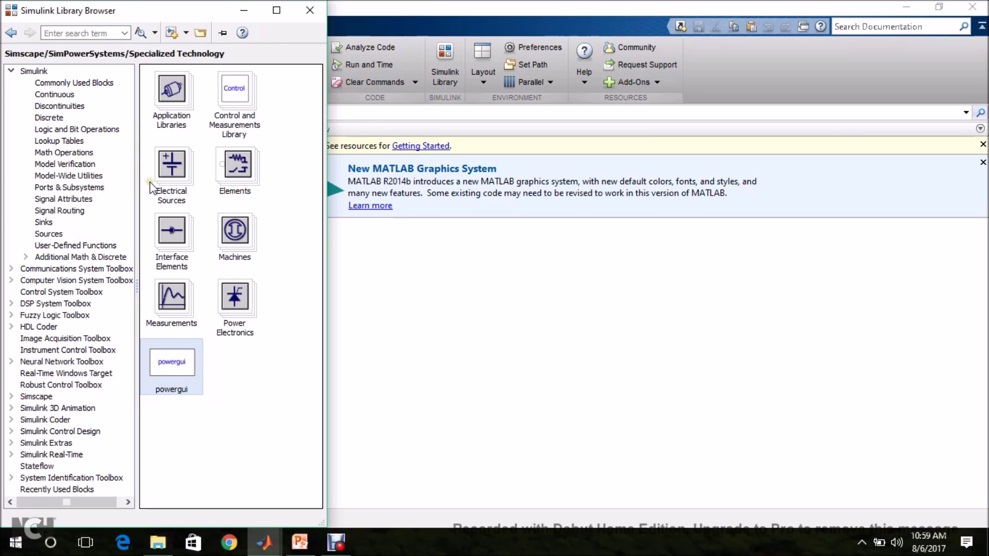
click(173, 34)
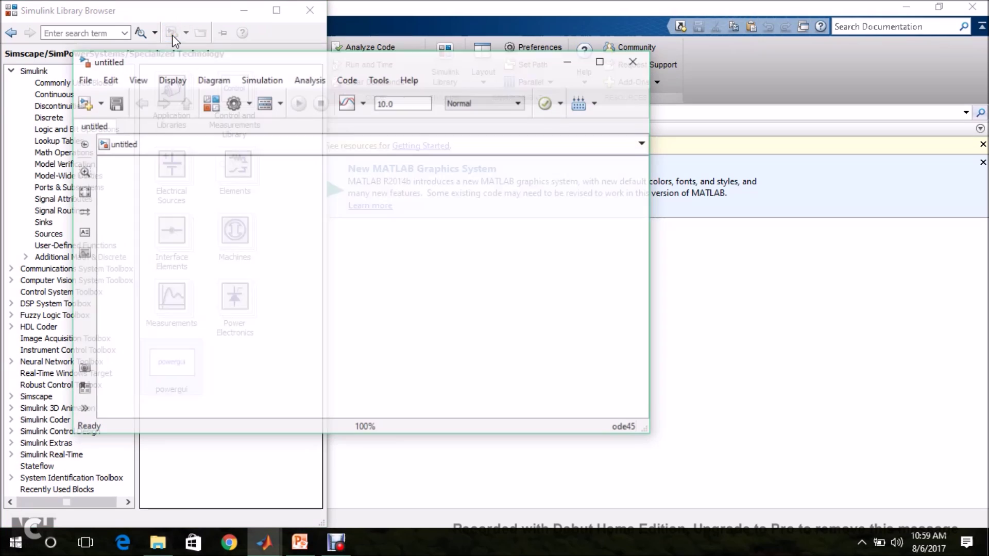
drag(206, 63, 464, 14)
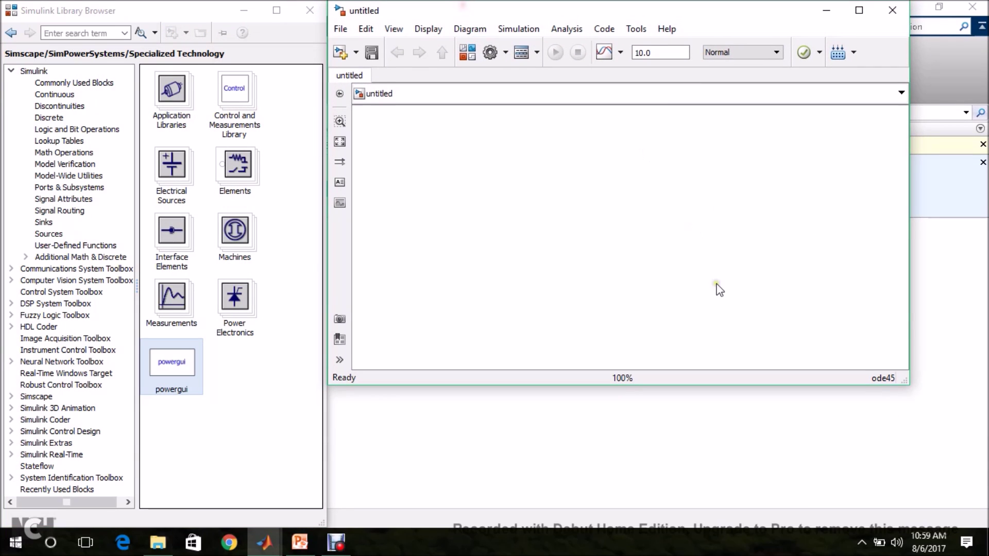
drag(906, 383, 976, 527)
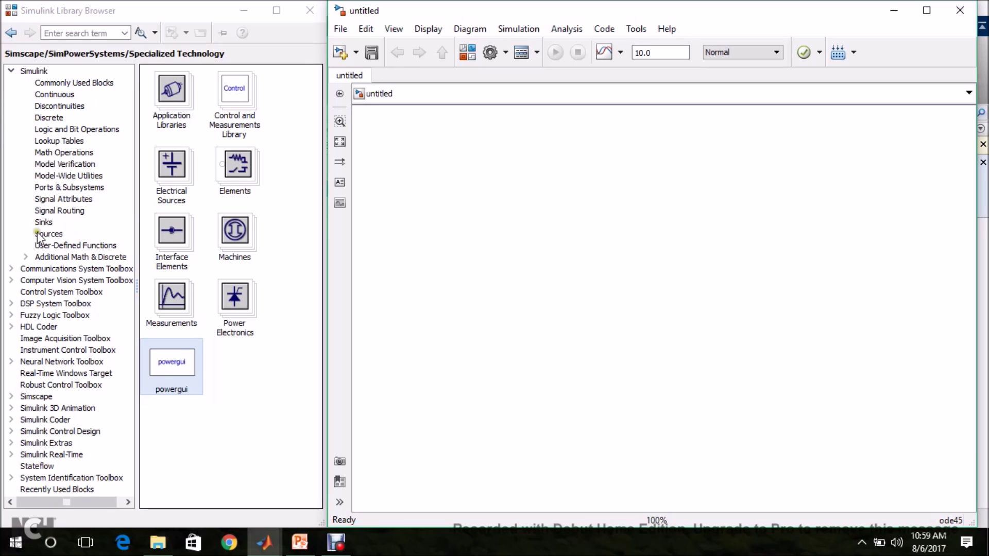
Add an Ideal Switch from the SimPowerSystems Specialized Technology Power Electronics library to the model.
click(11, 396)
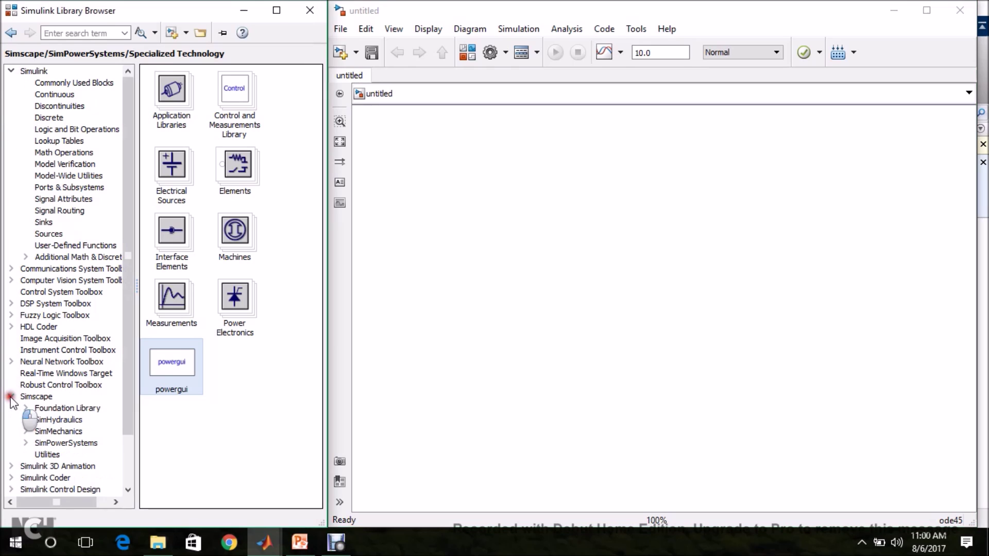
click(26, 443)
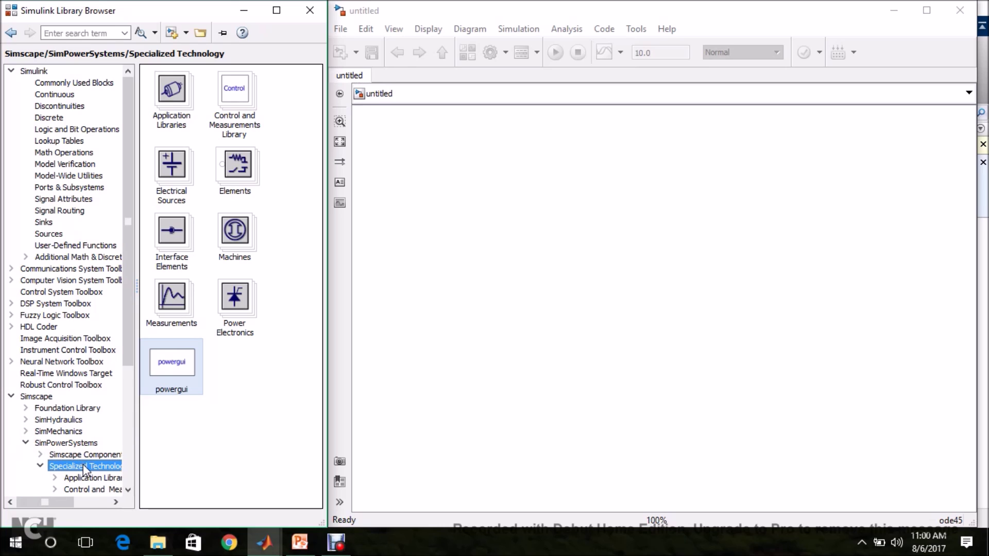
scroll(126, 356, down, 4)
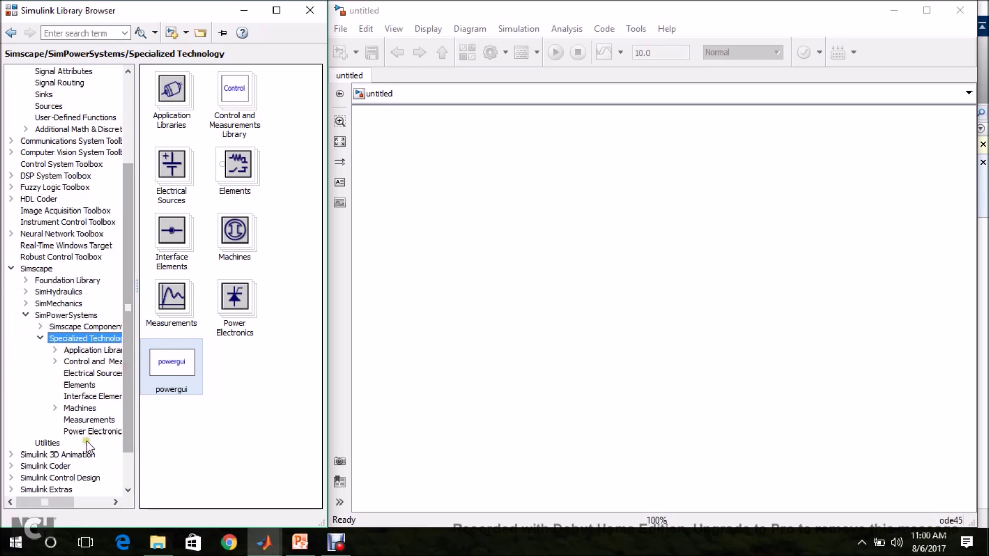
click(88, 431)
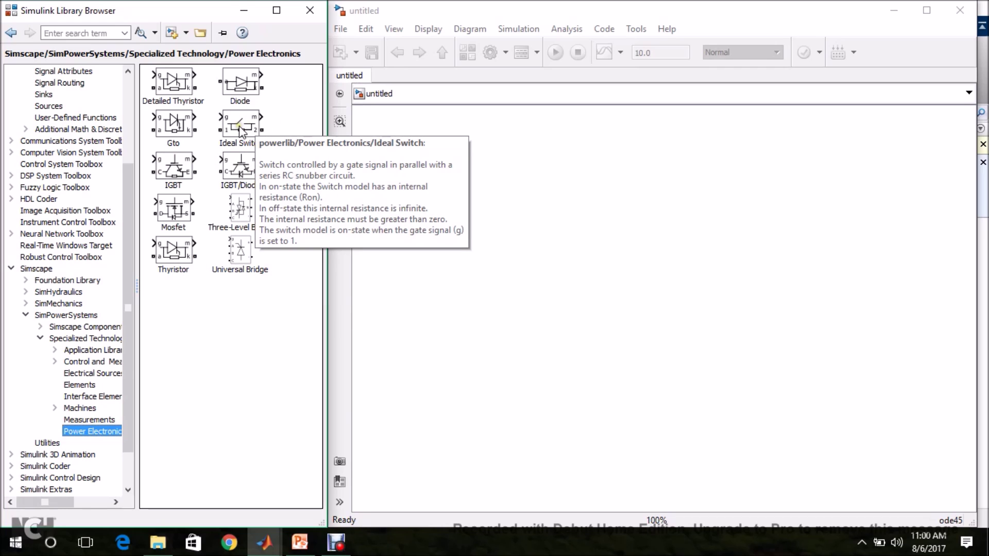
drag(238, 131, 546, 296)
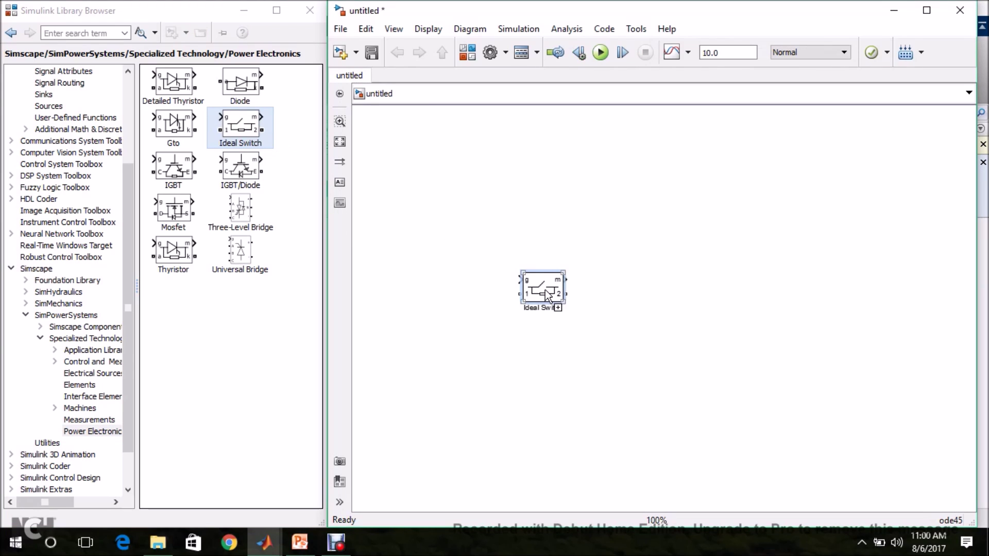
Rotate the Ideal Switch to stand vertically, reposition it on the canvas and rename it S1.
key(ctrl+r)
drag(546, 295, 669, 241)
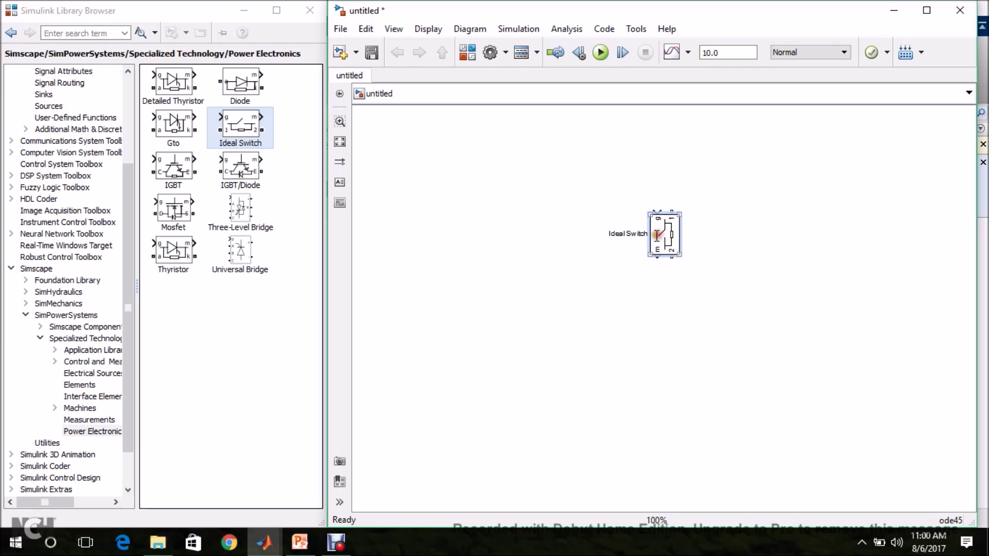
key(Delete)
click(653, 315)
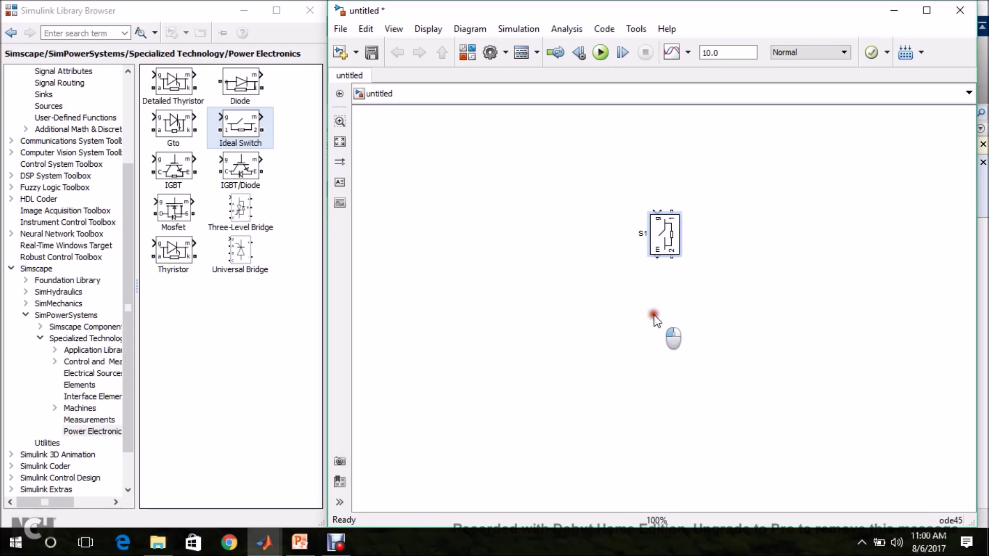
Copy switch S1 into S3, S4 and S2, aligned as a two-by-two bridge with S4 below S1 and S2 below S3.
click(672, 237)
mouse_move(674, 240)
mouse_down()
mouse_move(749, 340)
mouse_move(772, 234)
mouse_move(771, 255)
mouse_move(753, 242)
mouse_move(705, 284)
mouse_move(690, 361)
mouse_up()
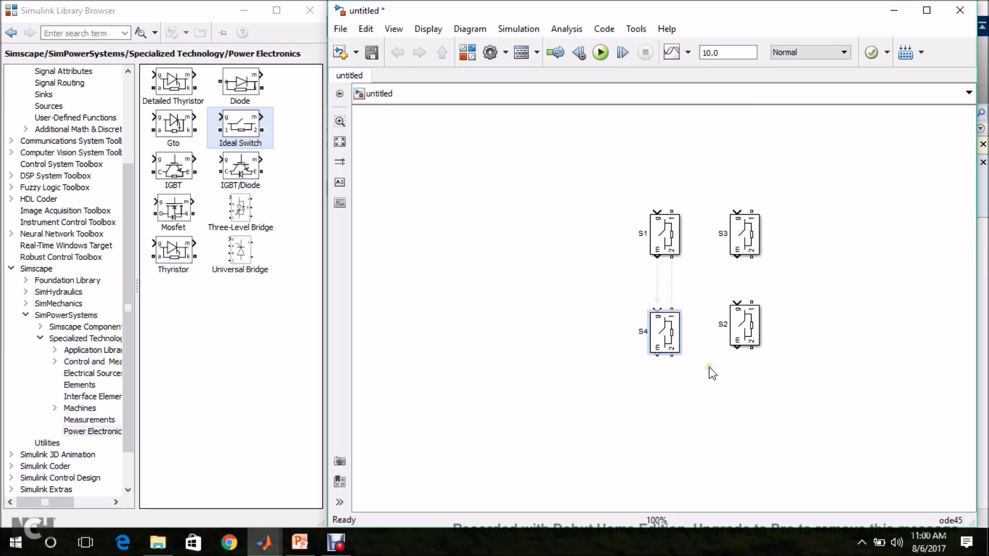
drag(745, 326, 746, 340)
click(669, 335)
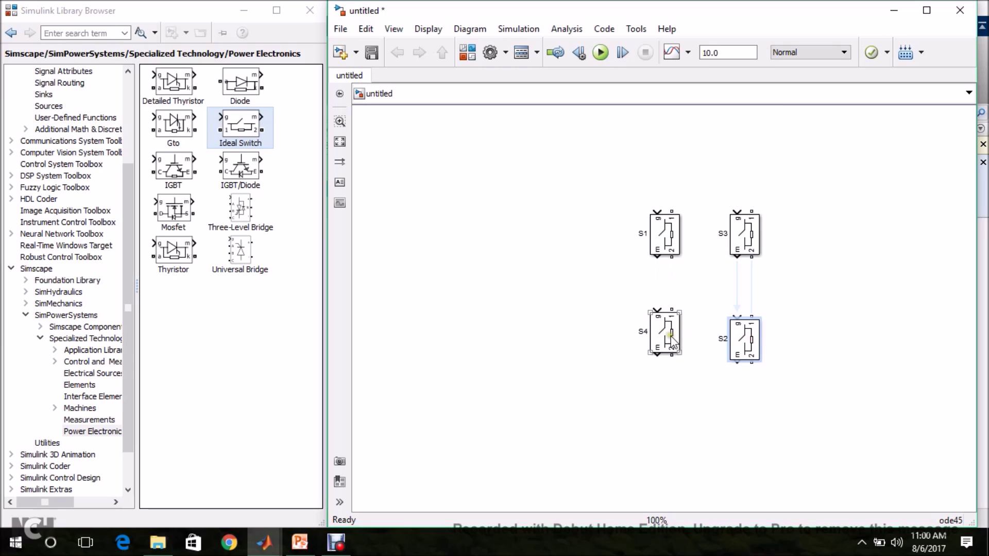
drag(672, 342, 672, 350)
Wire S1 to S4 and S3 to S2 in series, and join the two legs at their upper and lower ends.
drag(671, 257, 671, 315)
drag(752, 257, 752, 317)
mouse_move(673, 206)
mouse_down()
mouse_move(729, 188)
mouse_move(752, 209)
mouse_move(713, 181)
mouse_up()
mouse_move(674, 367)
mouse_down()
mouse_move(754, 378)
mouse_move(752, 363)
mouse_move(727, 386)
mouse_up()
click(726, 384)
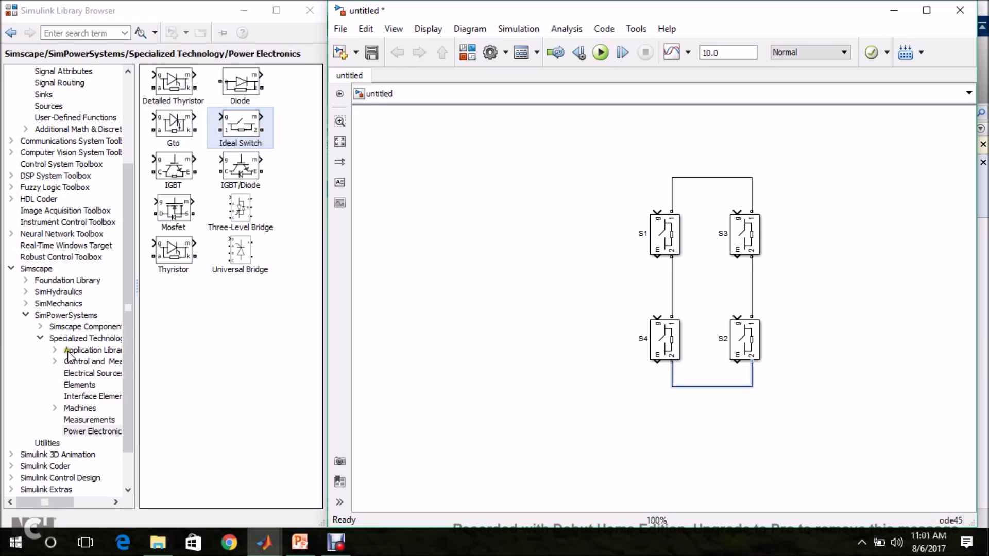
Add a DC Voltage Source with an amplitude of 100 V and connect it across the bridge's upper and lower rails.
click(77, 374)
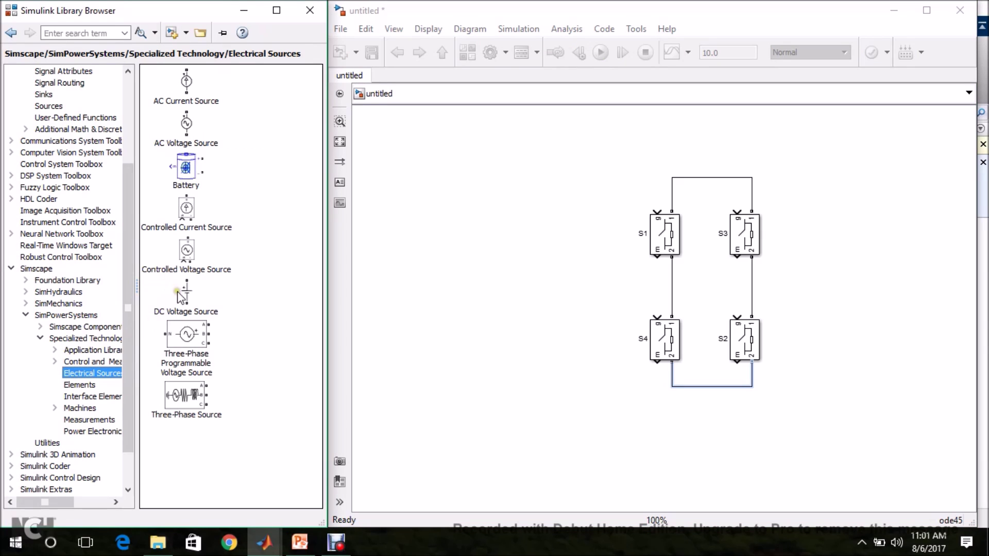
drag(188, 305, 669, 177)
drag(526, 302, 672, 386)
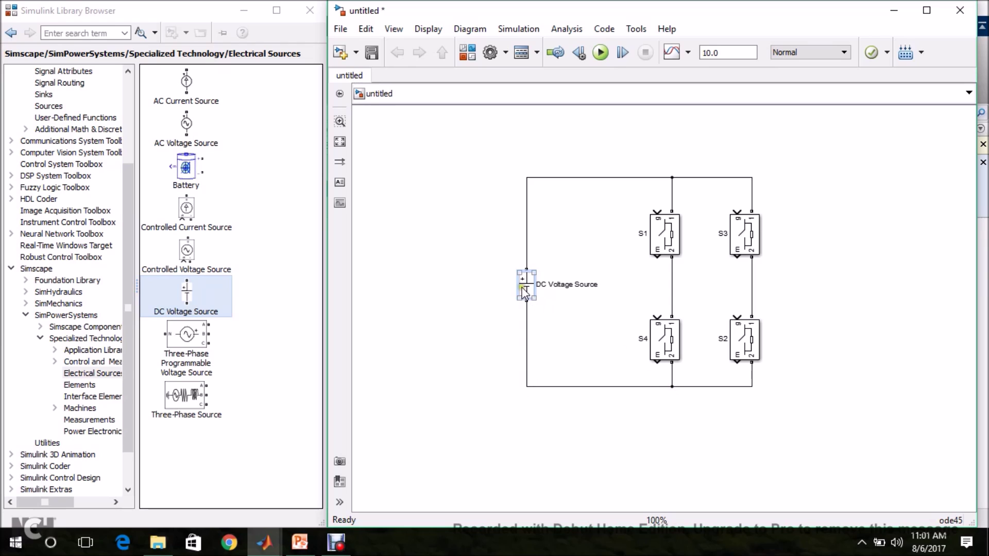
double_click(524, 285)
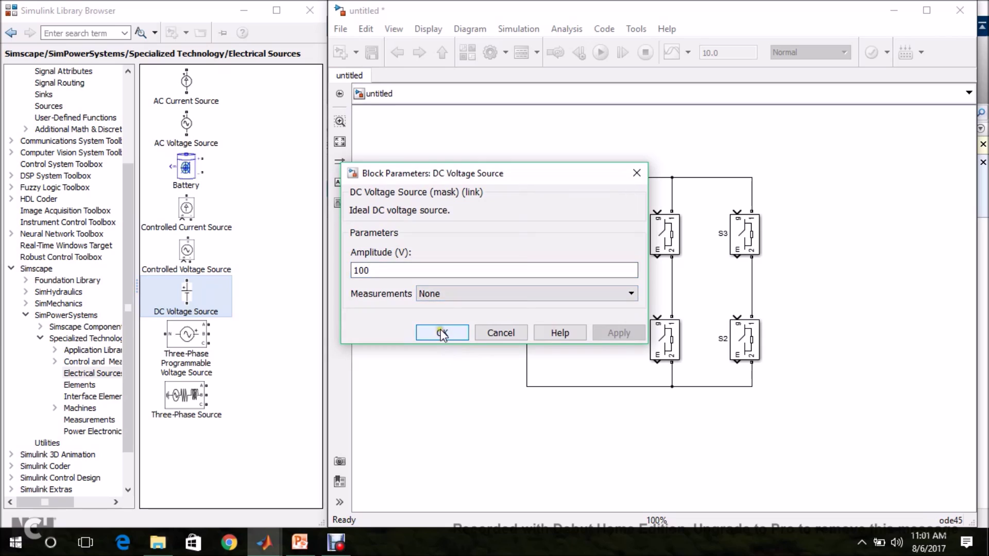
click(441, 333)
Put the DC Voltage Source's label on its outer side and shift the source with its wires closer to the bridge.
drag(553, 285, 513, 283)
drag(479, 159, 553, 387)
key(Right)
key(Right)
key(Right)
key(Right)
key(Right)
key(Right)
key(Right)
key(Right)
key(Right)
key(Right)
key(Right)
key(Right)
key(Right)
key(Right)
key(Right)
key(Right)
key(Right)
key(Right)
key(Right)
key(Right)
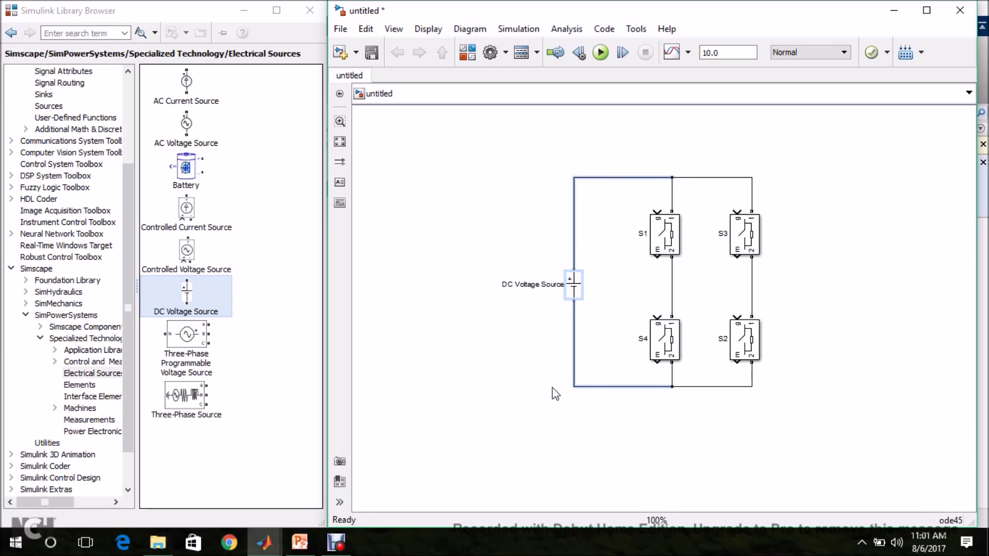
drag(574, 283, 552, 284)
click(553, 434)
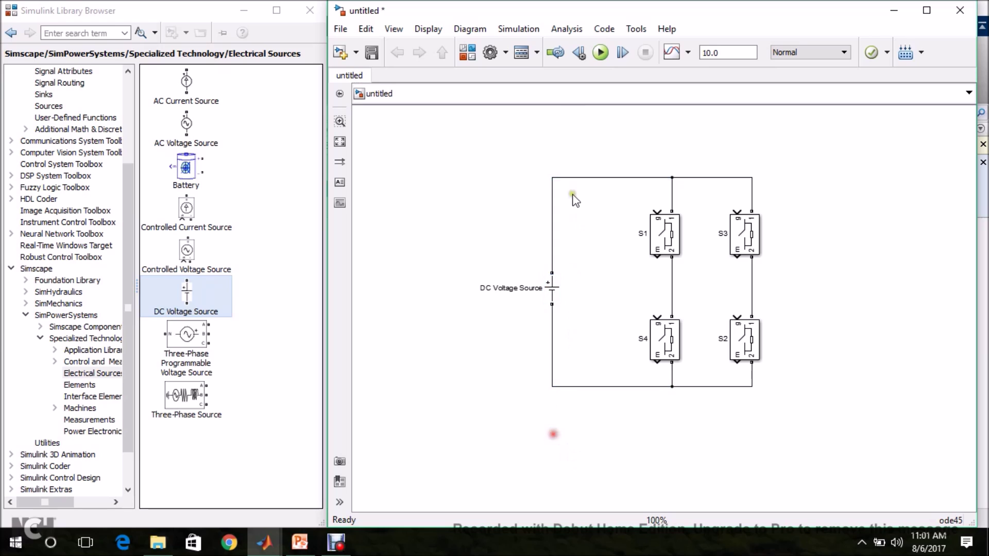
Move the whole bridge circuit with its source to the left to free canvas space beside S3 and S2.
drag(518, 161, 804, 428)
drag(749, 356, 634, 348)
click(510, 467)
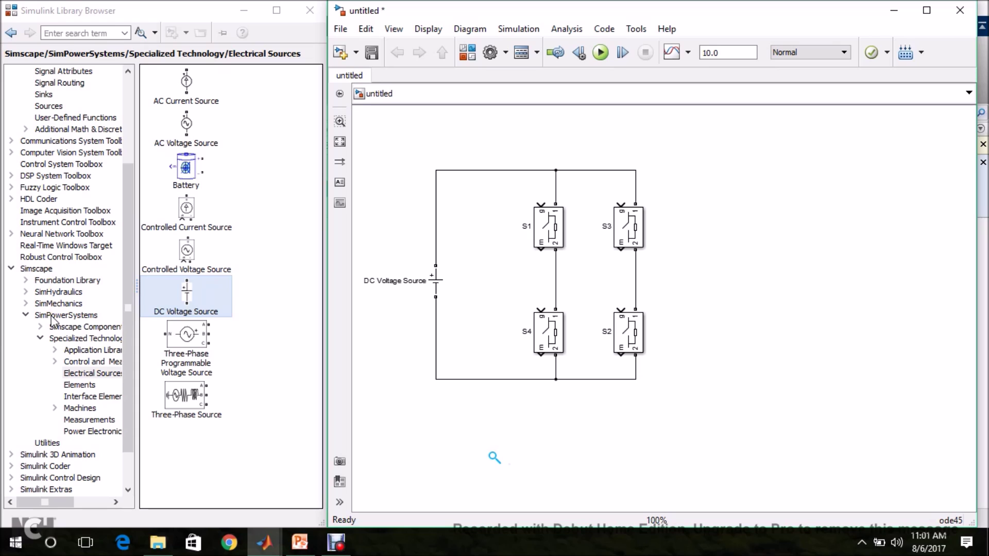
Add a Linear Transformer from the Elements library and connect its primary winding to the midpoints of the S1-S4 and S3-S2 legs.
click(79, 387)
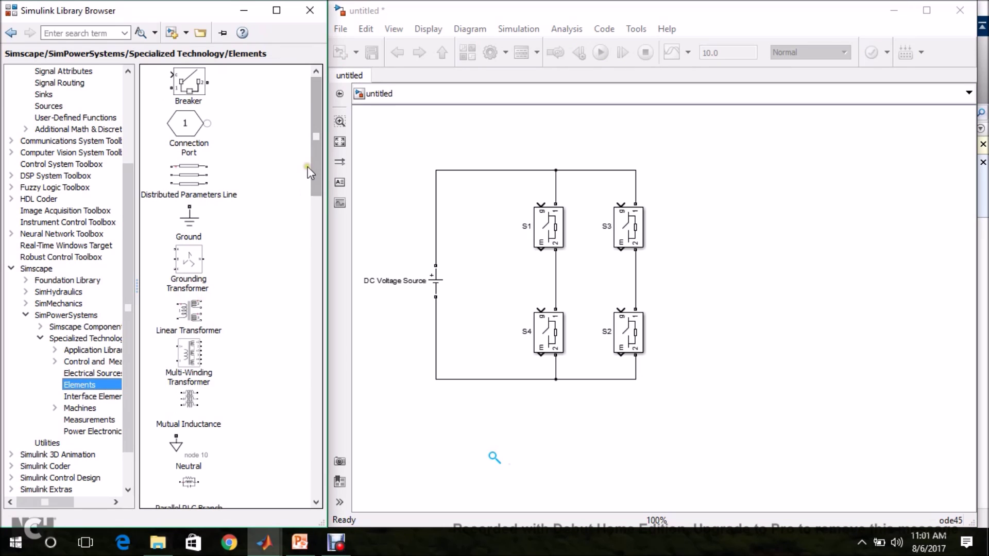
drag(312, 157, 314, 167)
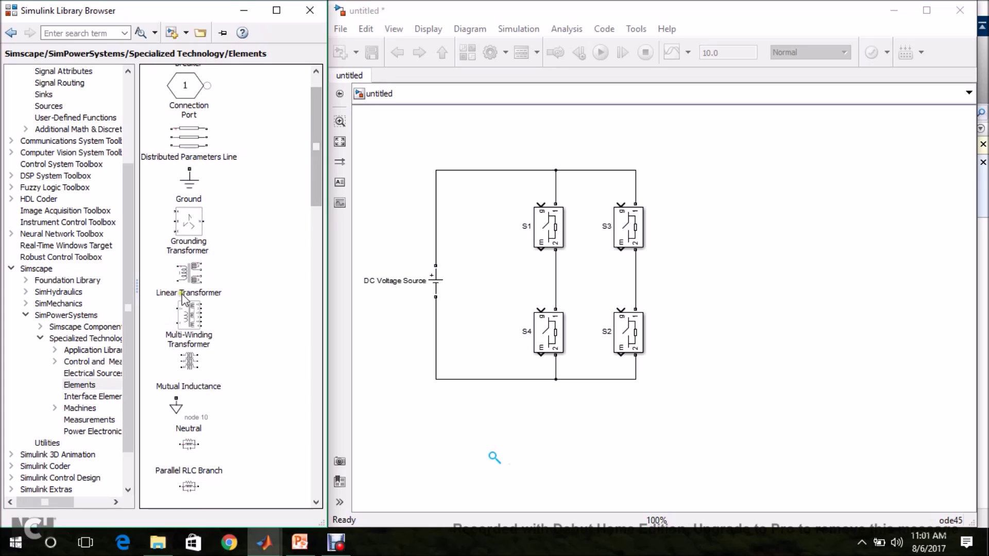
drag(186, 291, 557, 265)
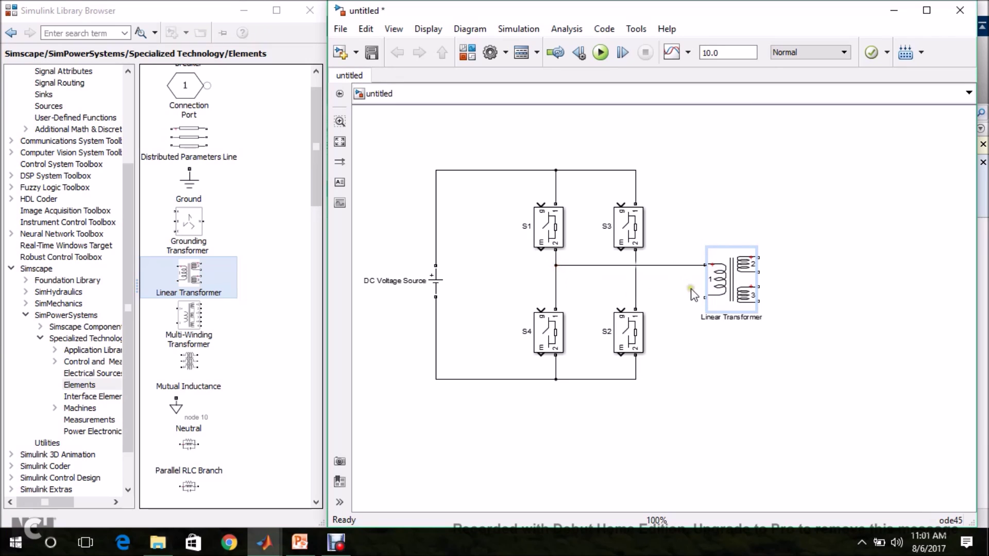
drag(705, 298, 640, 297)
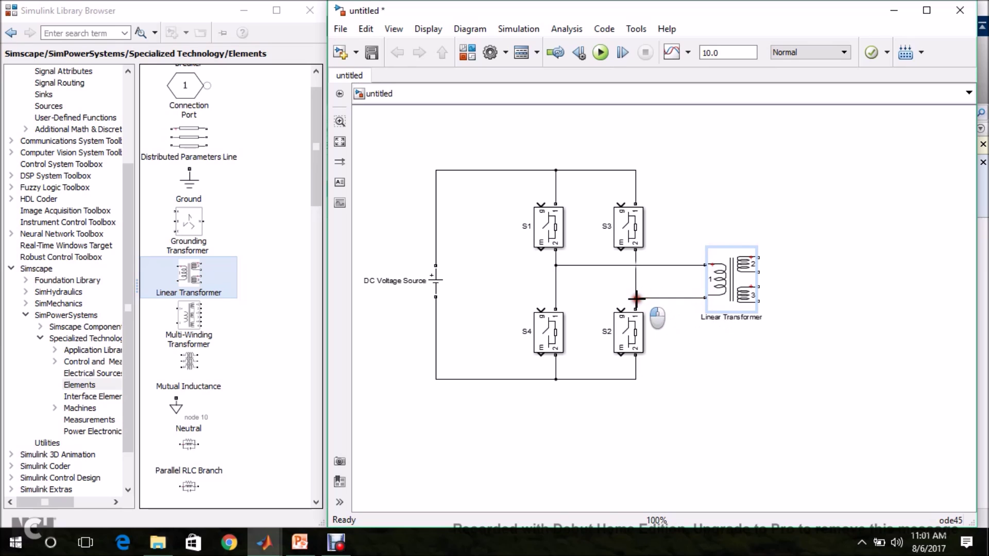
click(730, 291)
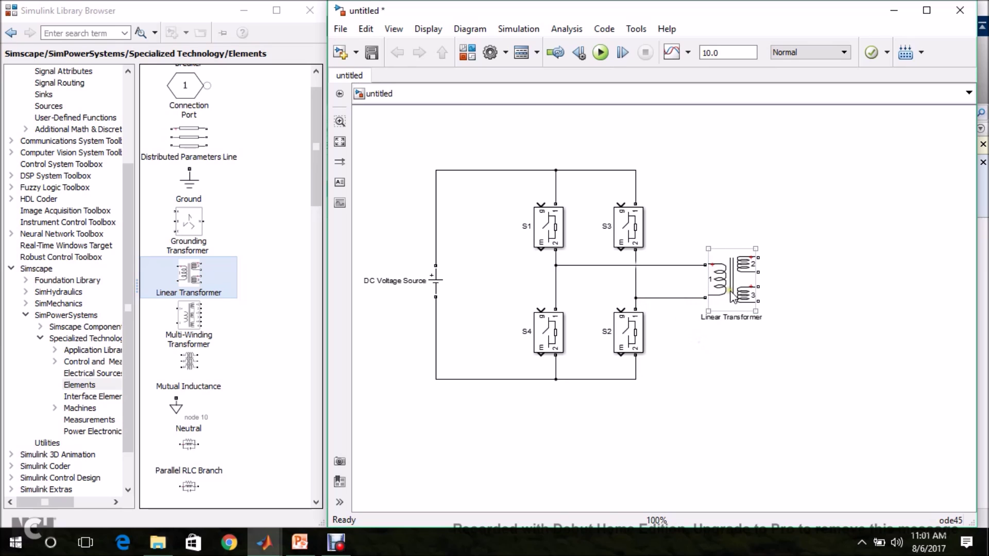
Set the Linear Transformer's nominal power and frequency to [50 50].
double_click(732, 298)
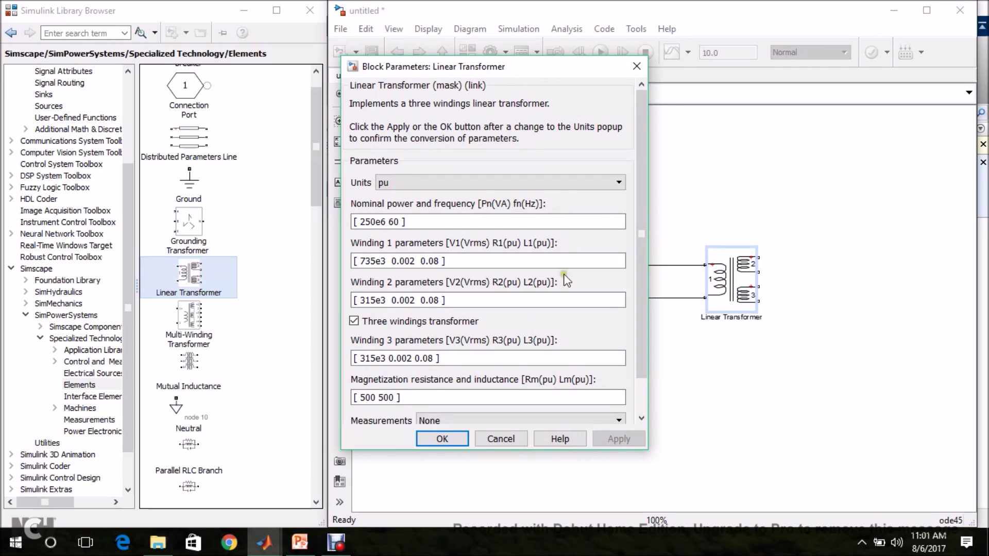
click(374, 221)
click(374, 222)
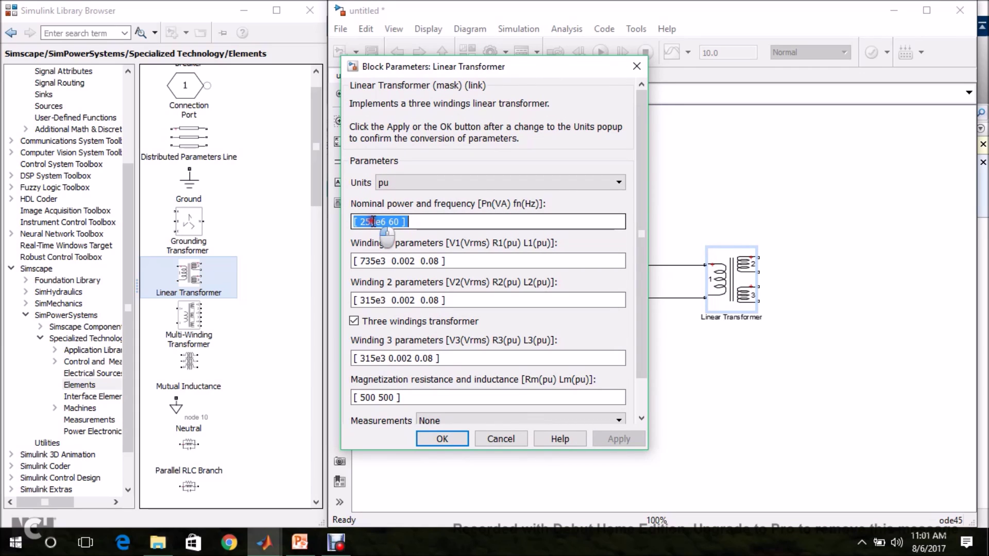
click(377, 221)
key(BackSpace)
key(Delete)
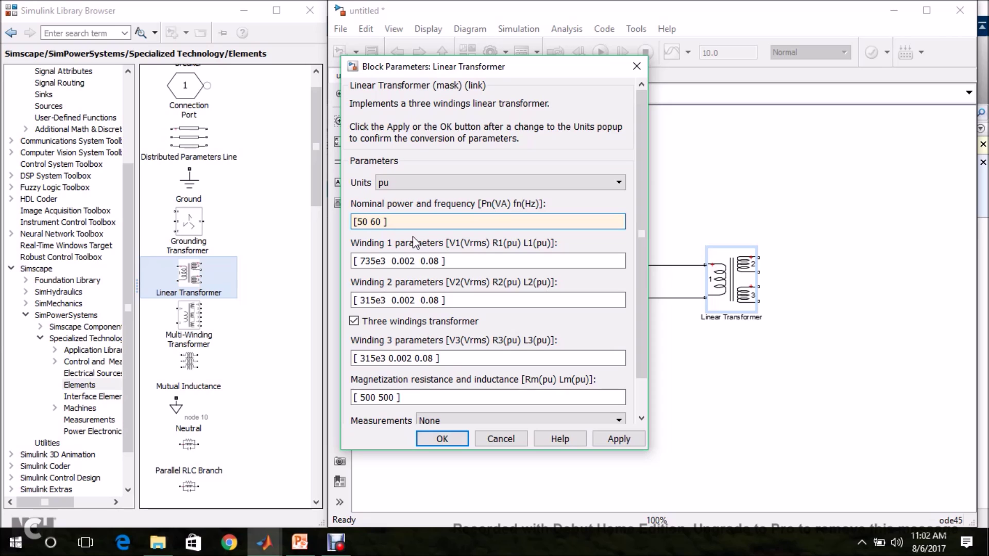
key(BackSpace)
Set the transformer's winding 1 parameters to [100/1.4142 0.002 0.0005].
click(384, 261)
double_click(385, 261)
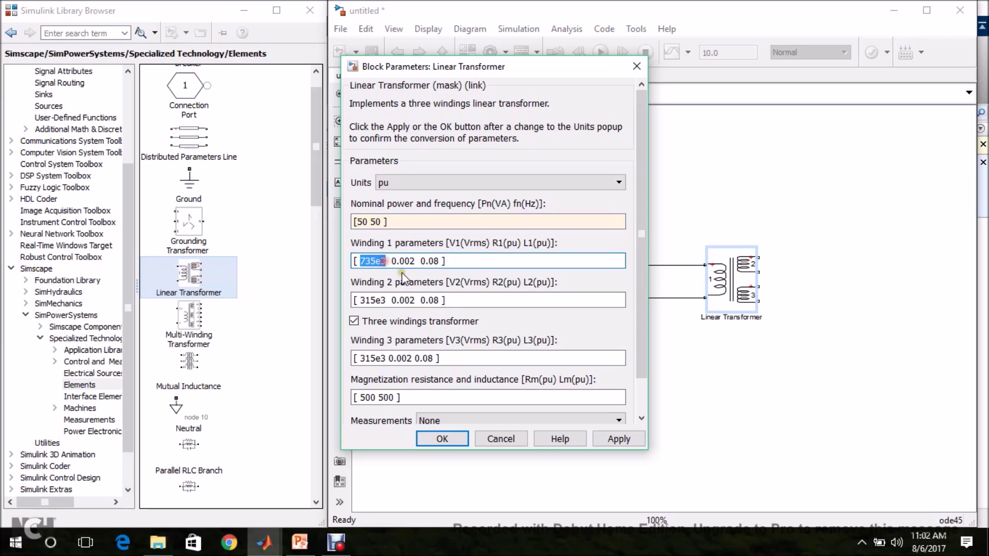
text(100)
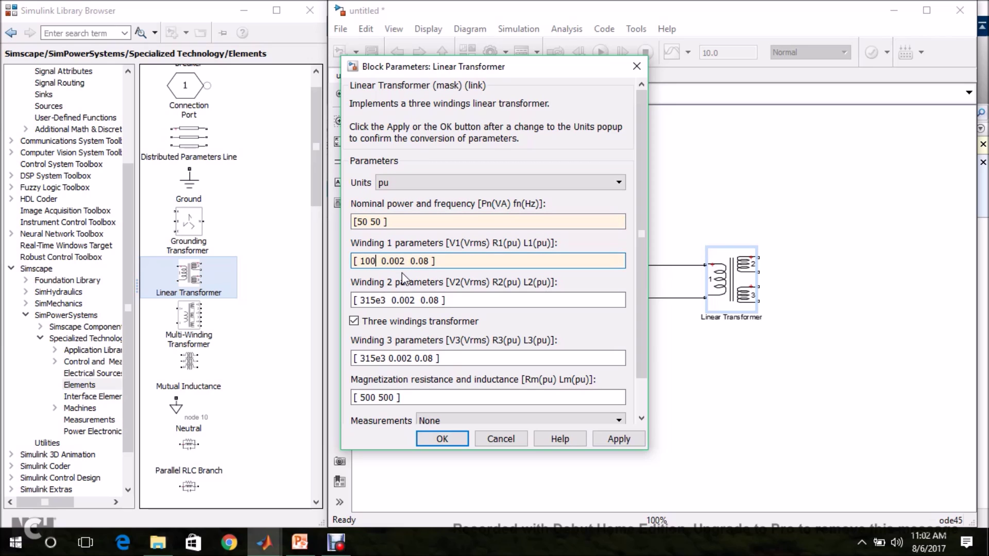
text(/1.4142)
click(460, 261)
click(486, 283)
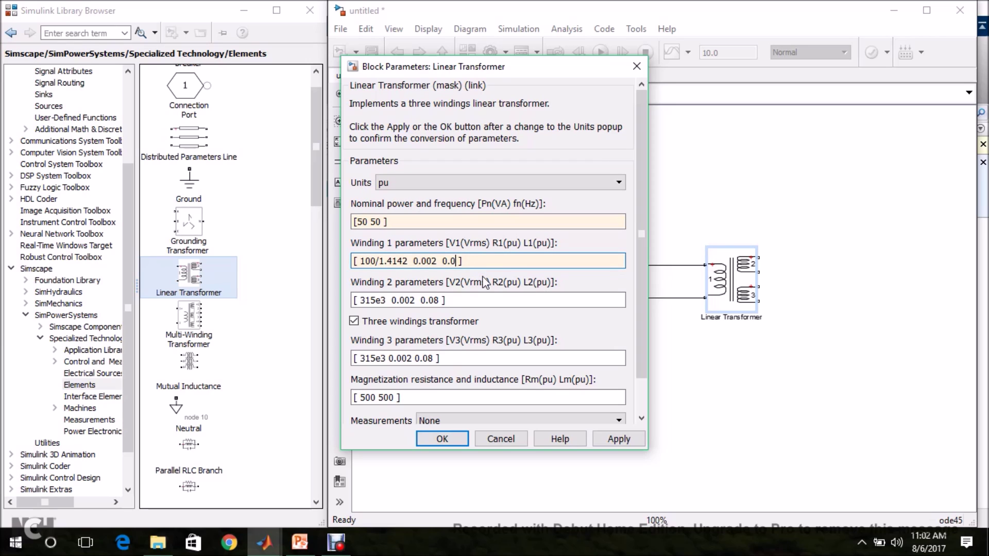
Copy the winding 1 values 100/1.4142 0.002 0.0005 into the winding 2 and winding 3 parameters.
click(470, 259)
drag(470, 261, 362, 259)
key(ctrl+c)
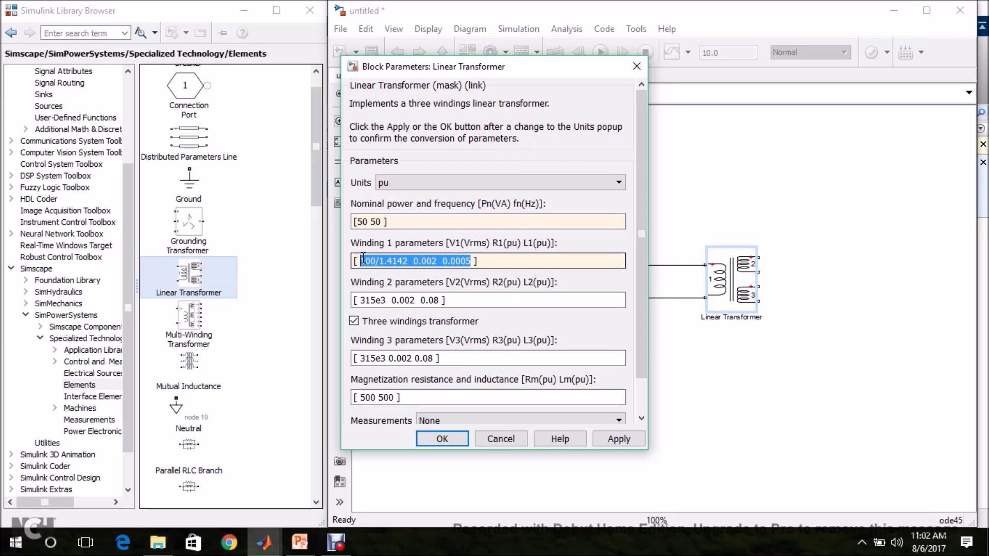
triple_click(442, 300)
click(442, 300)
drag(442, 300, 363, 300)
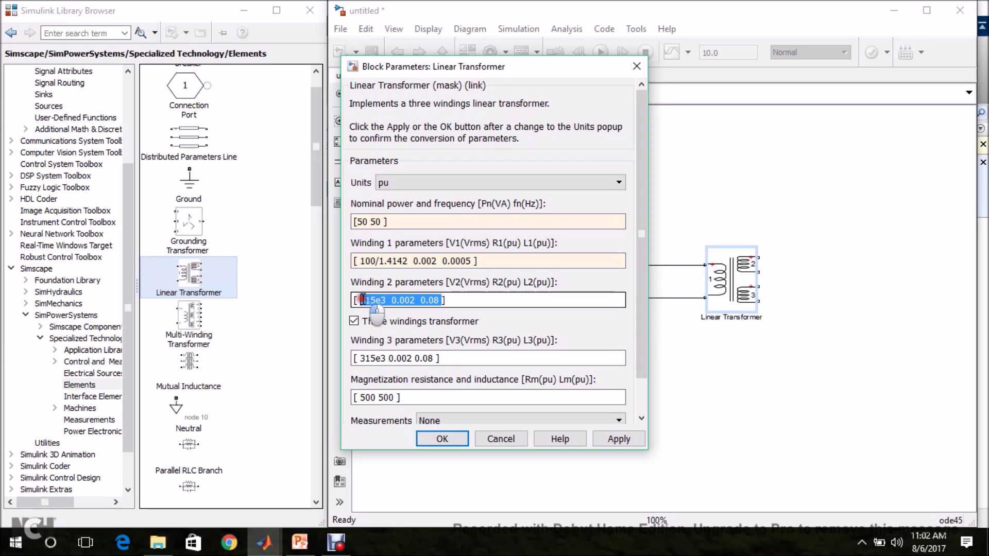
key(ctrl+v)
drag(424, 358, 375, 358)
drag(437, 358, 362, 357)
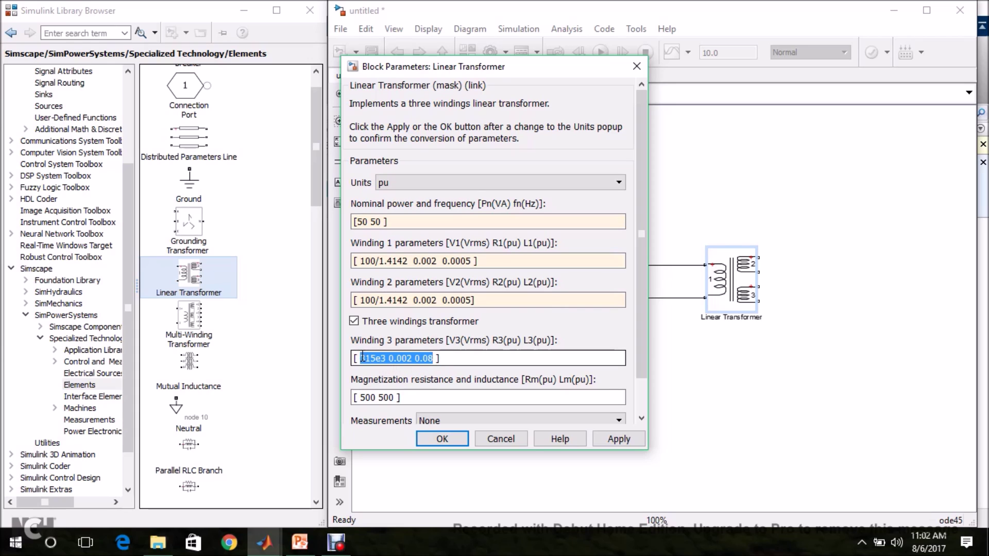
key(ctrl+v)
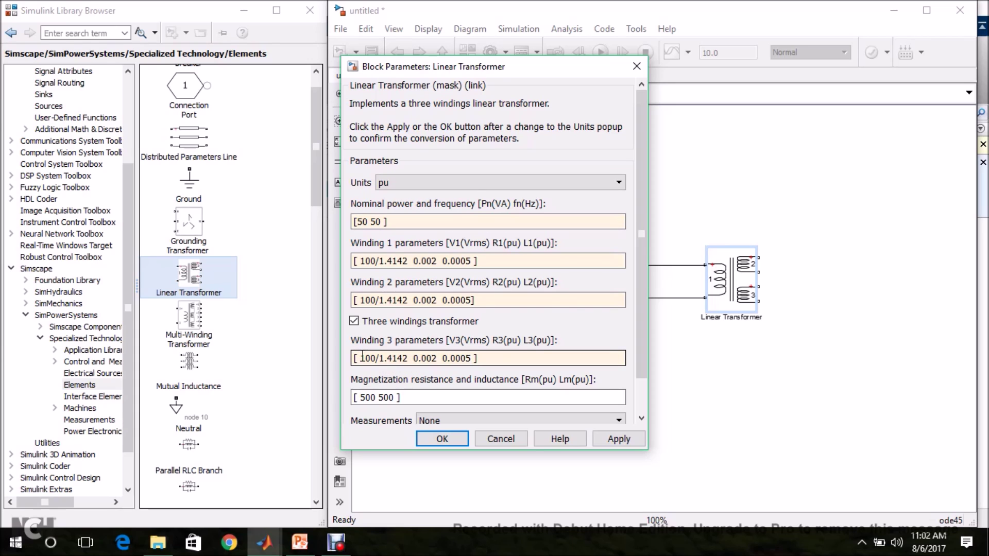
Apply the transformer parameters and add a Diode block from the Power Electronics library beyond the transformer's secondary side.
click(441, 439)
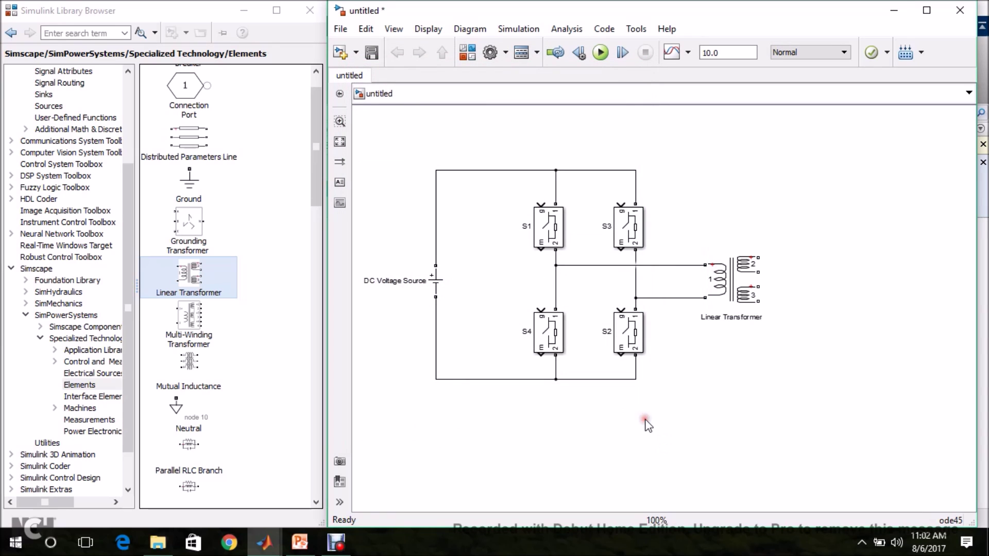
click(751, 298)
click(681, 344)
click(82, 432)
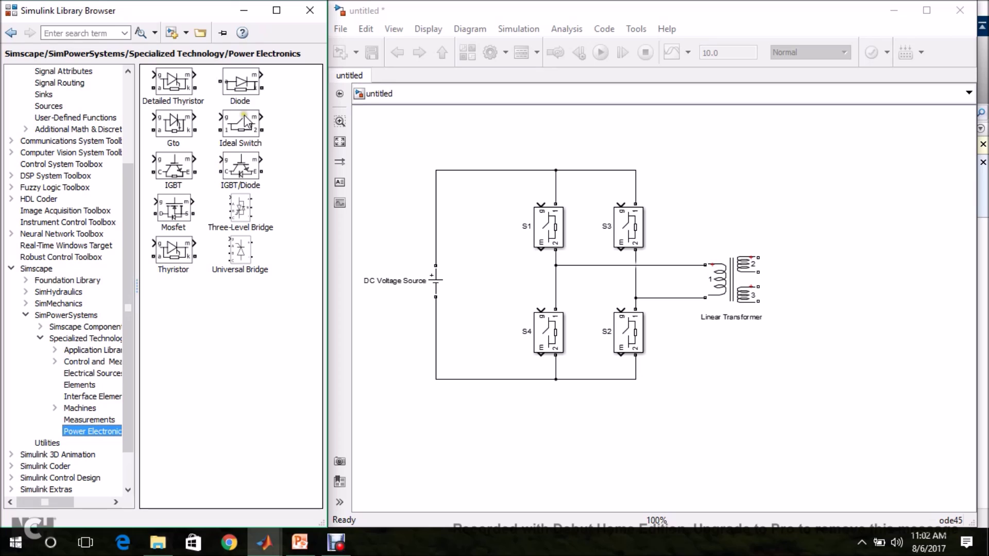
drag(238, 78, 853, 221)
Set the diode's snubber capacitance to inf and snubber resistance to 1e12, and hide its measurement port.
double_click(852, 221)
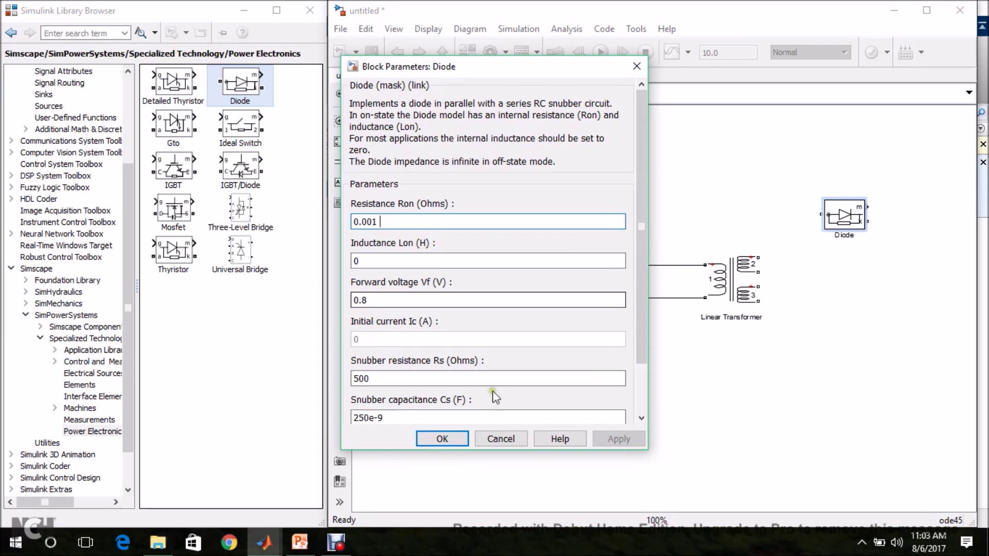
scroll(638, 251, down, 3)
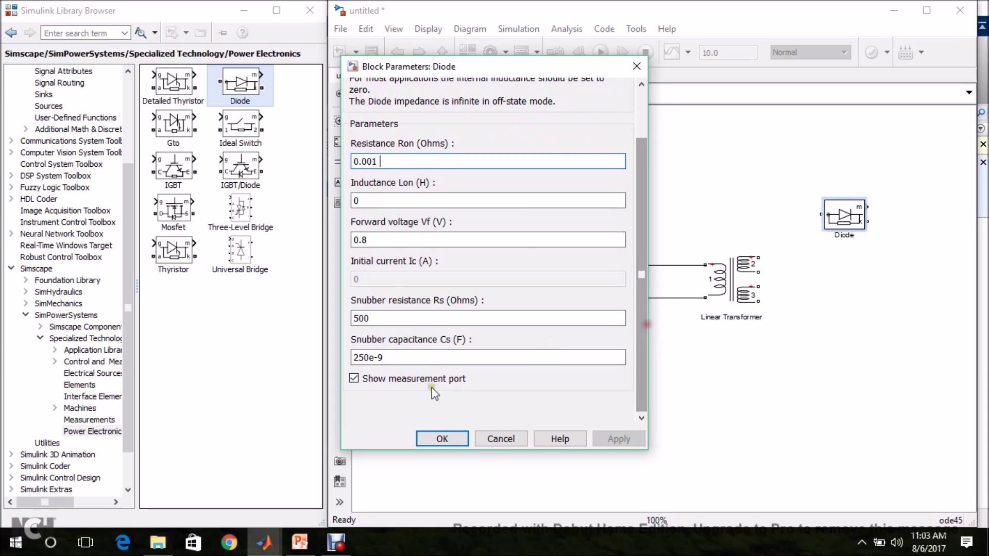
double_click(416, 356)
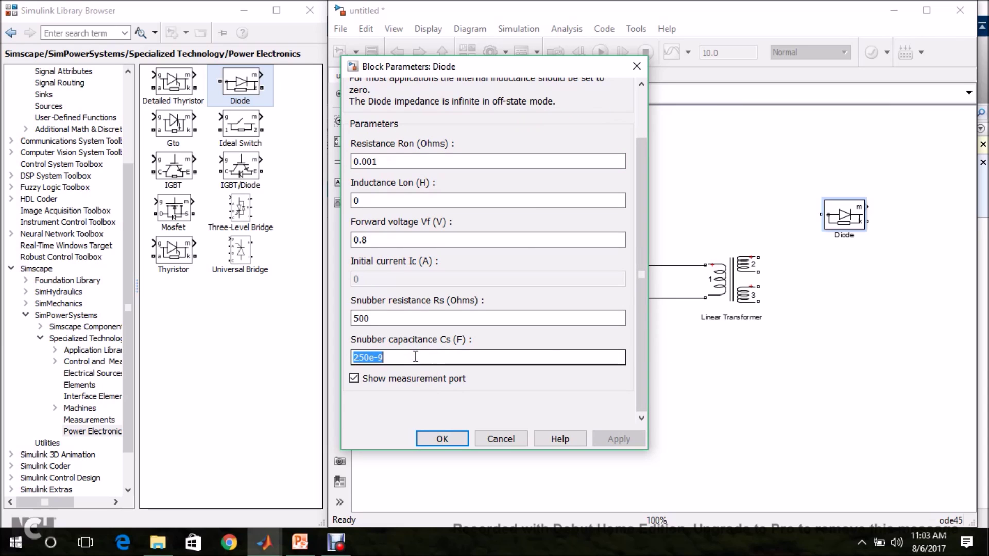
text(inf)
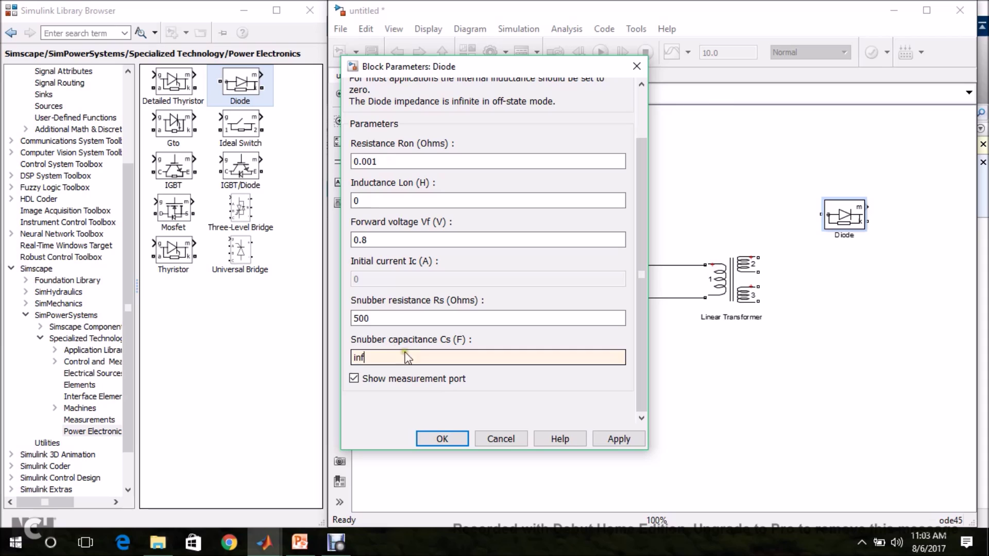
double_click(382, 315)
text(1e12)
click(355, 380)
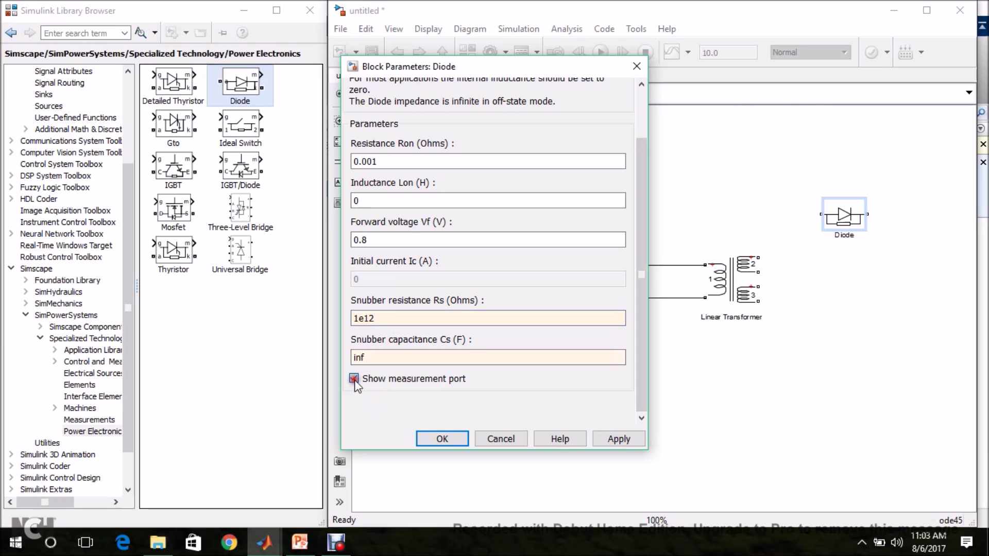
click(443, 441)
Connect the diode's anode to winding 2's upper terminal and join winding 2's lower terminal to winding 3's upper terminal.
drag(841, 225, 841, 256)
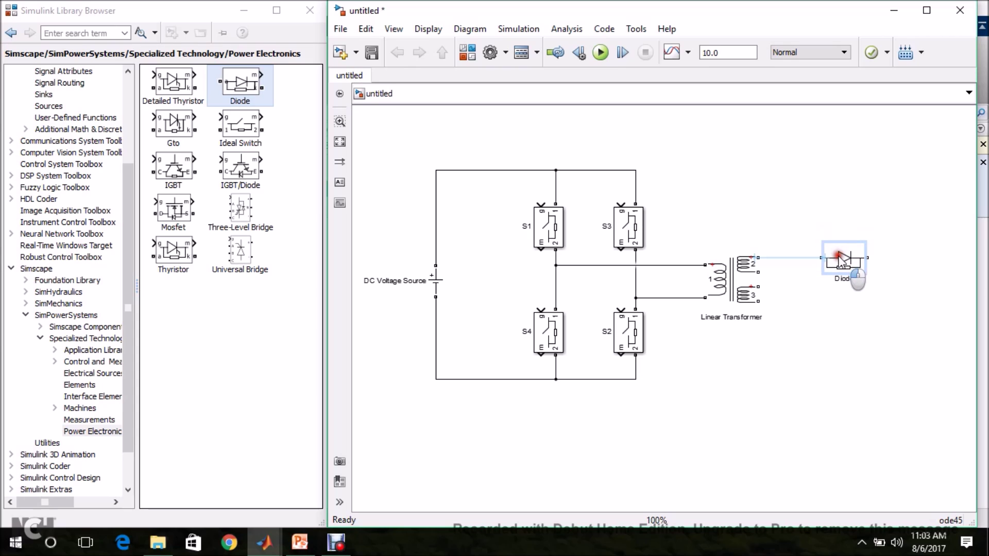
click(817, 263)
click(752, 297)
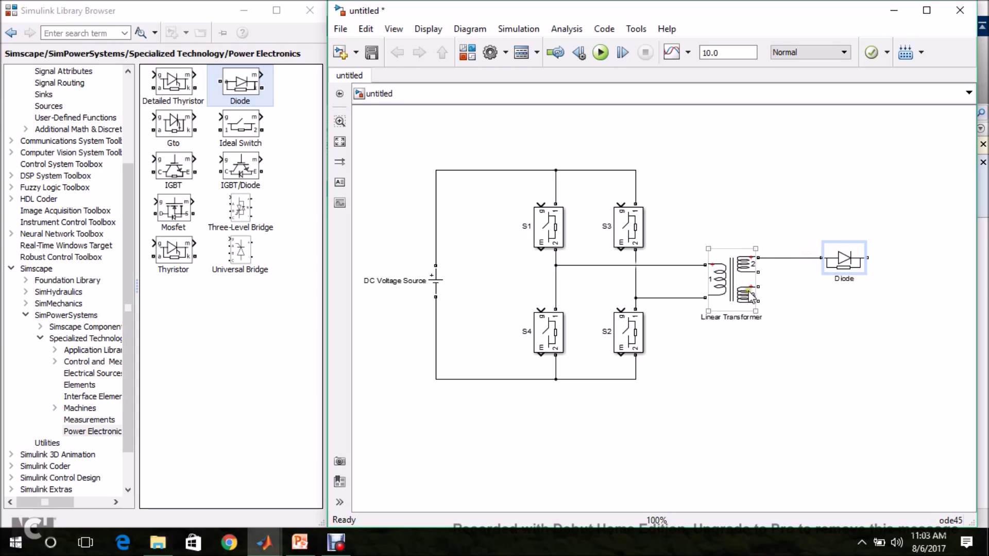
drag(757, 276, 759, 286)
Rename the diode as D1.
click(835, 276)
click(850, 278)
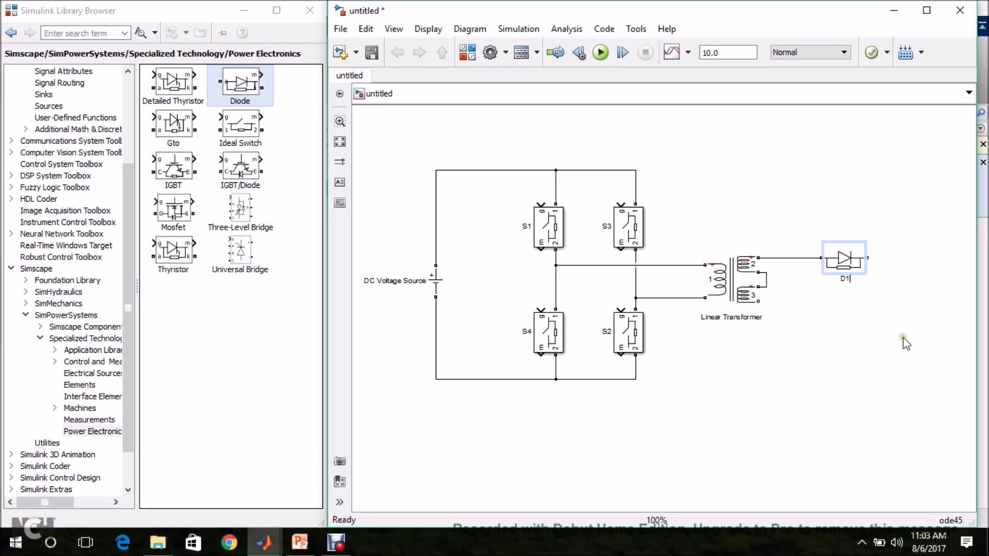
click(843, 277)
Duplicate D1 below as D2, connected to winding 3's lower terminal, and join the cathodes of both diodes.
drag(843, 268, 843, 315)
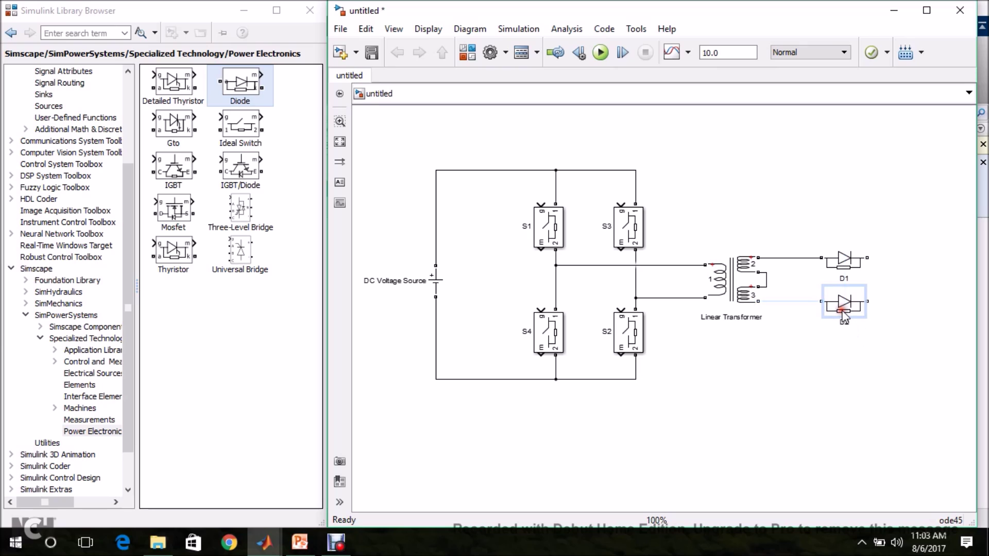
click(820, 302)
click(863, 335)
drag(867, 302, 885, 273)
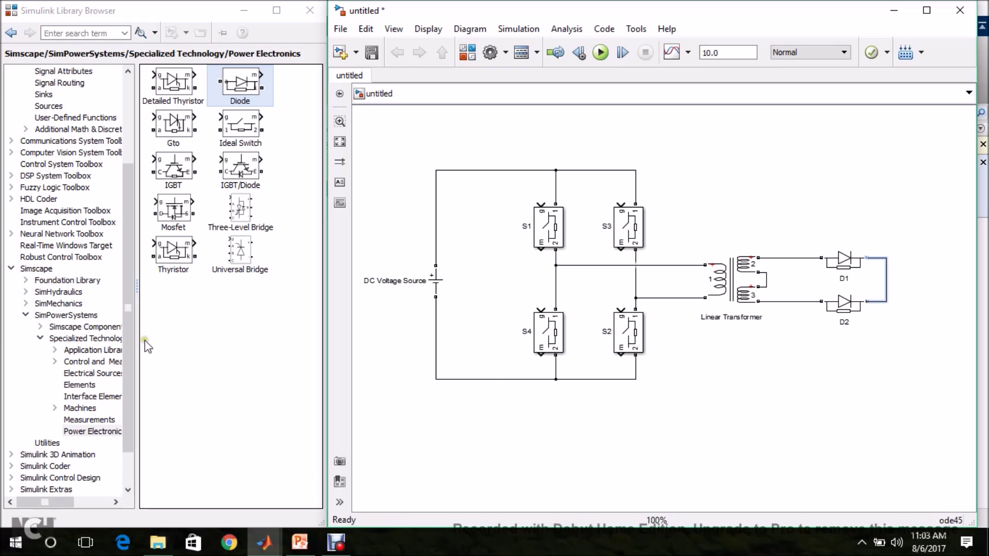
Add a Series RLC Branch from the Elements library below the transformer and rotate it to vertical.
click(79, 385)
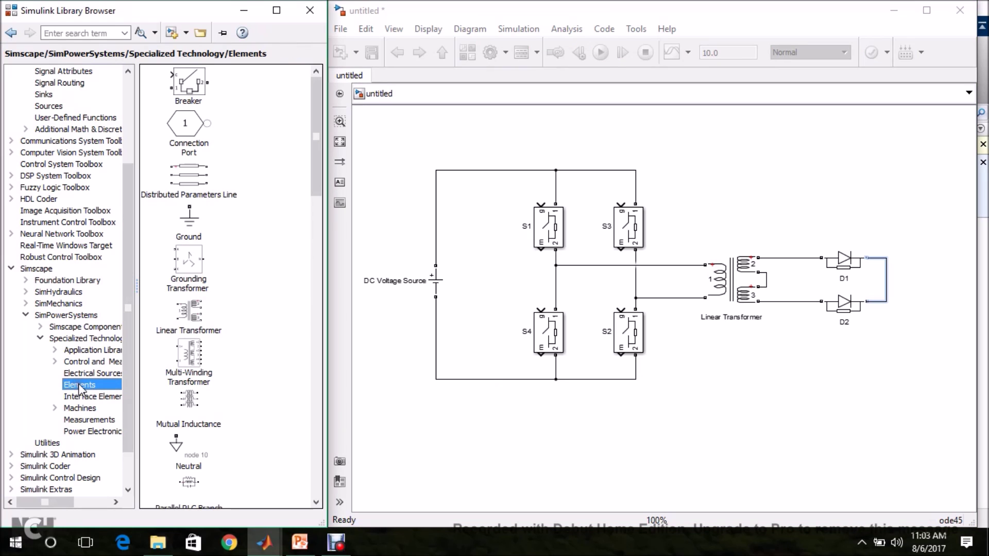
drag(318, 166, 320, 228)
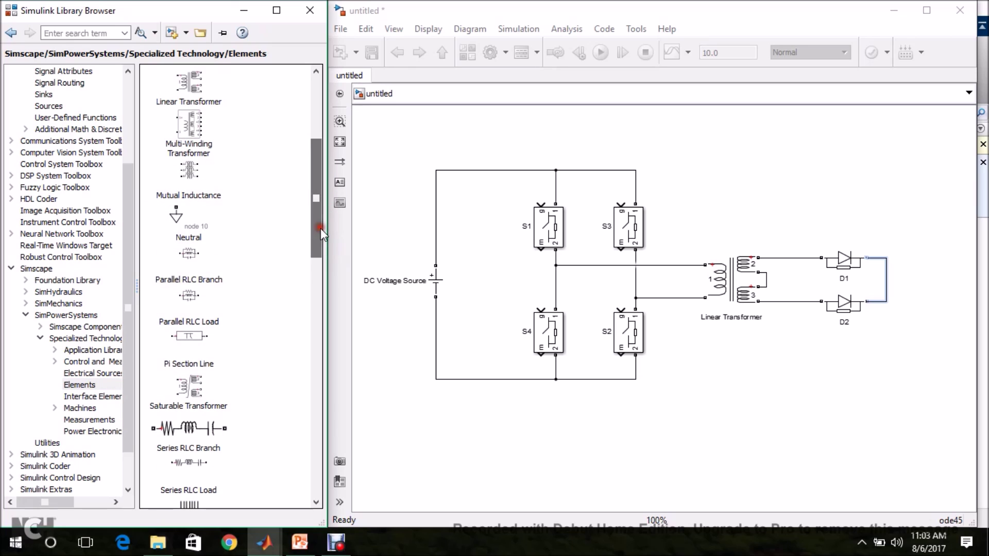
drag(190, 433, 736, 421)
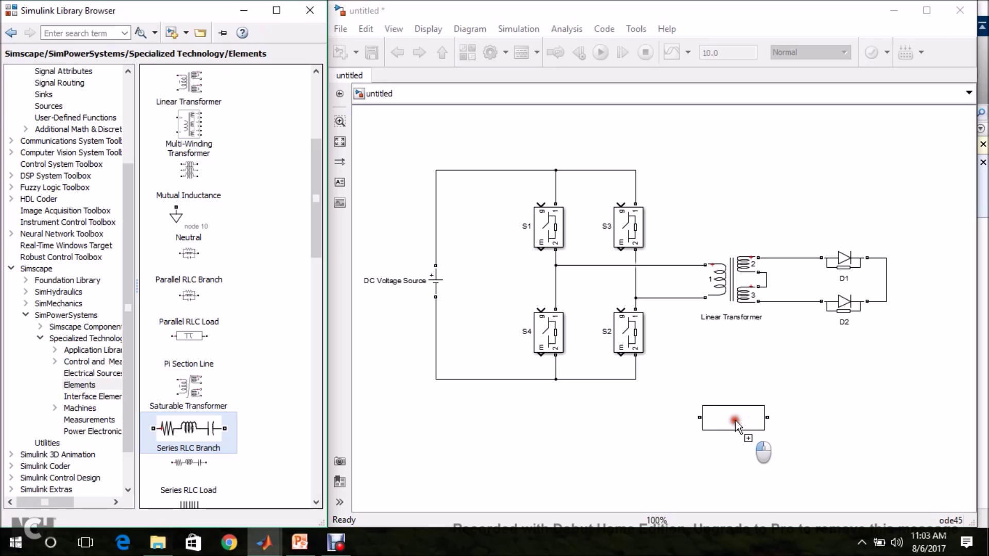
key(ctrl+r)
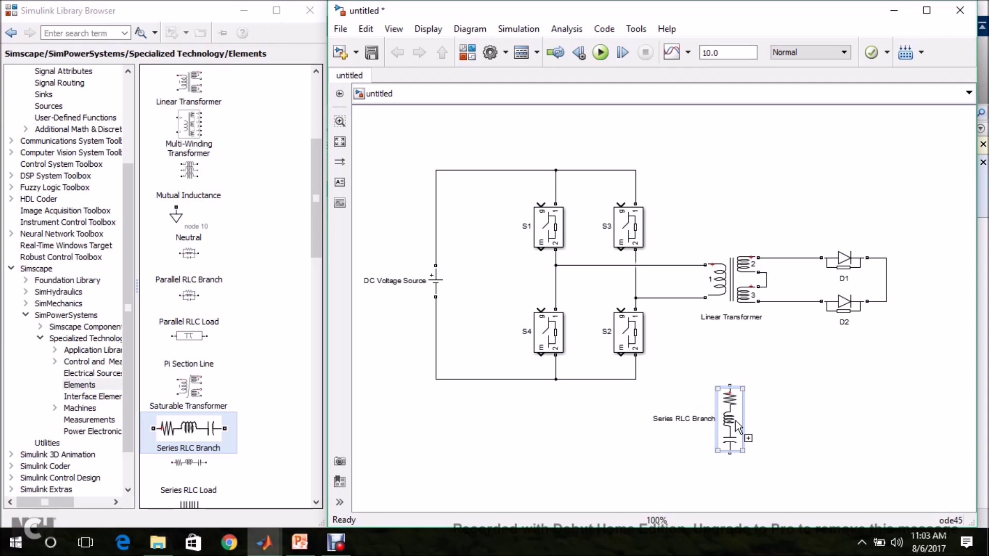
Set the Series RLC Branch's capacitance to 100e-6 F.
double_click(731, 425)
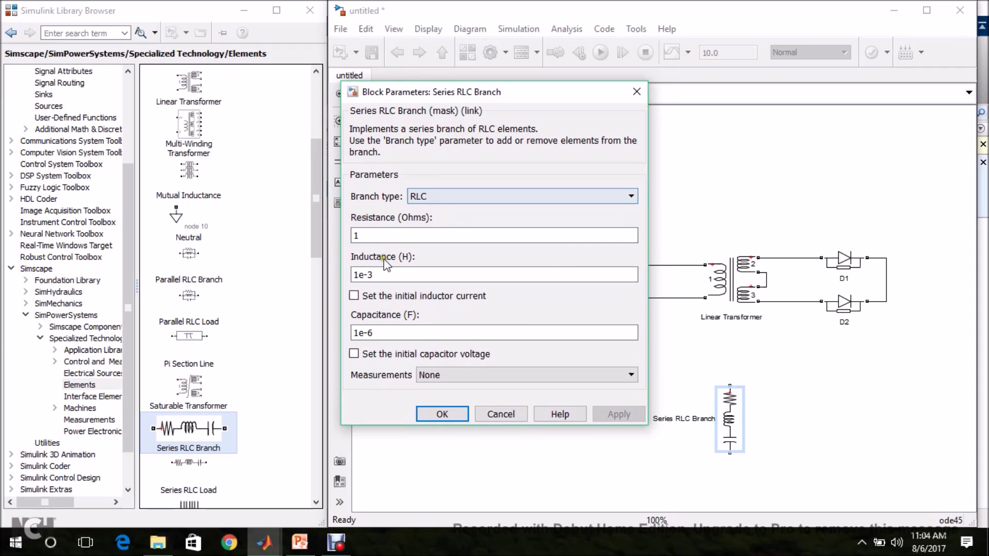
click(360, 333)
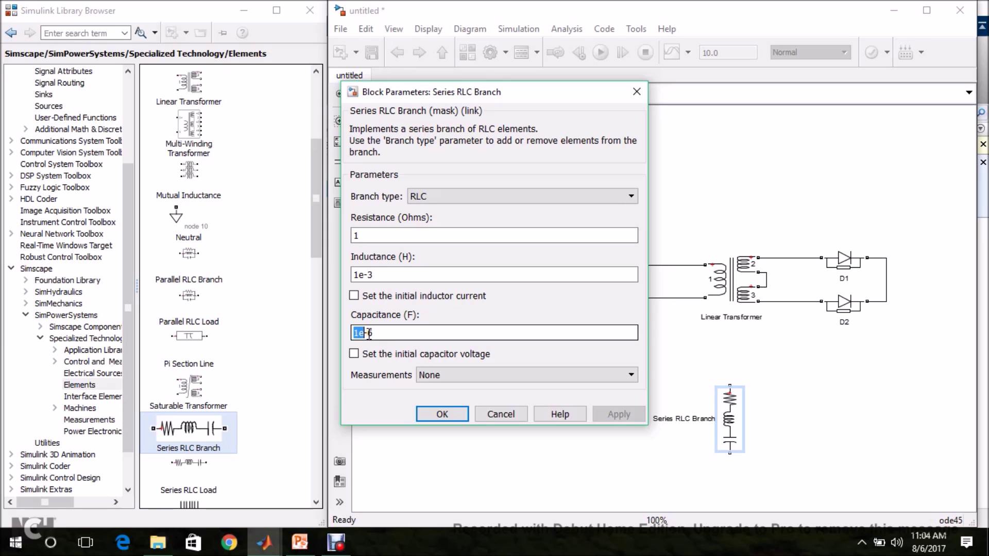
text(00)
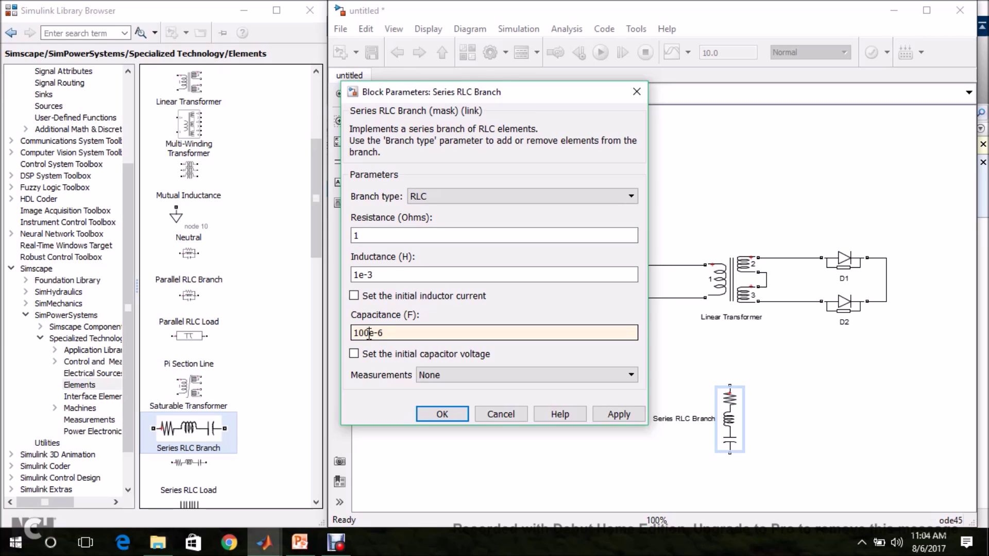
click(440, 412)
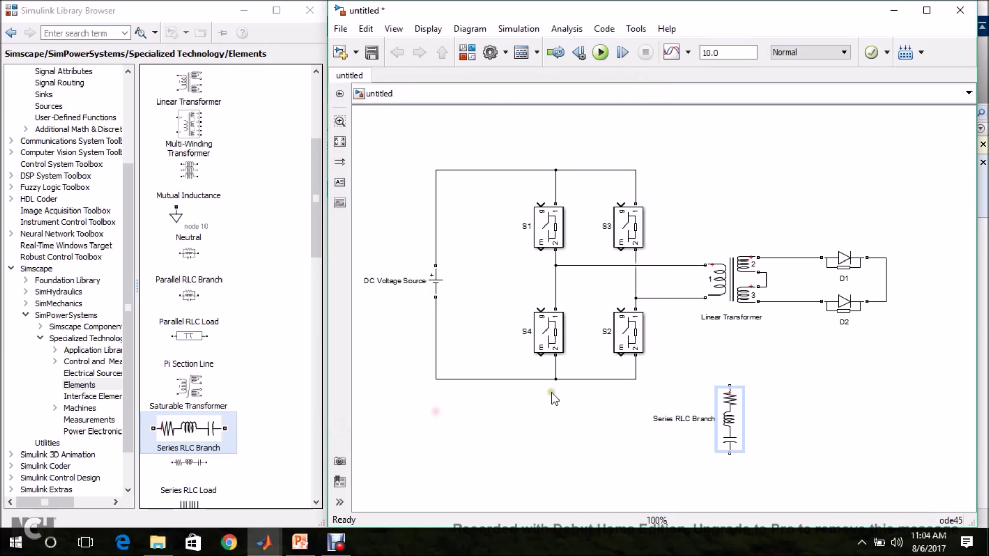
Rename the Series RLC Branch as C.
click(689, 418)
key(BackSpace)
key(BackSpace)
key(BackSpace)
key(BackSpace)
key(BackSpace)
key(BackSpace)
key(BackSpace)
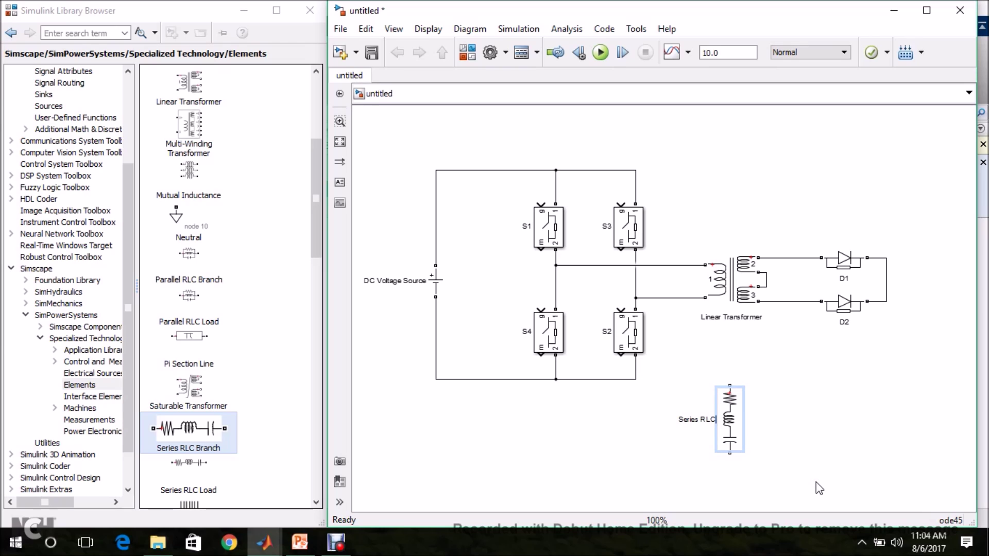
key(ctrl+a)
text(P)
click(734, 417)
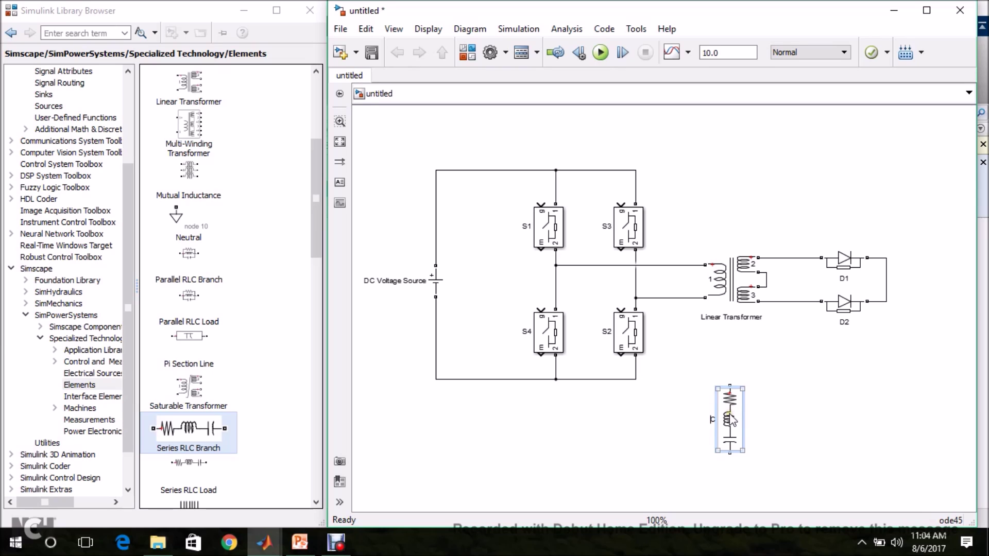
Duplicate branch C beside the original and name the copy R.
click(731, 418)
drag(731, 418, 786, 418)
click(778, 415)
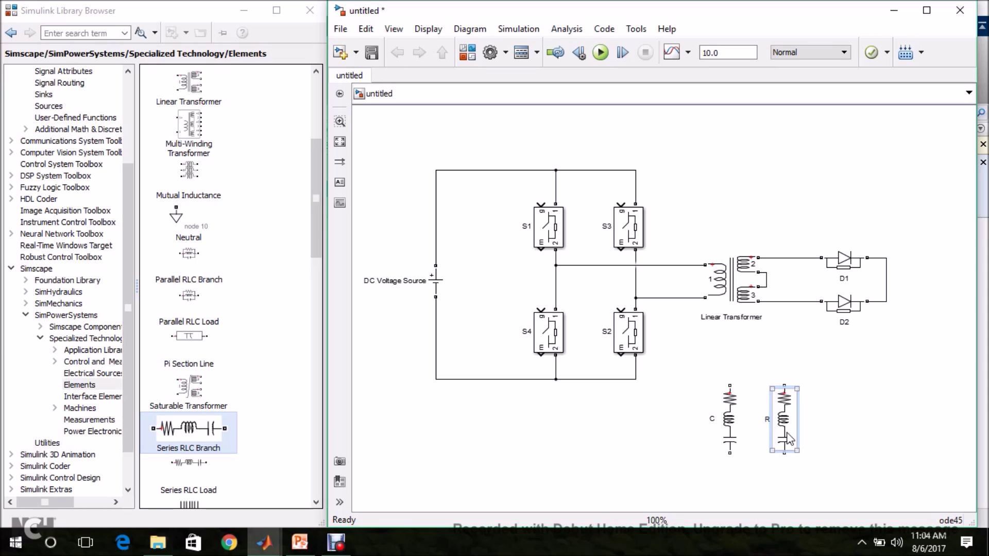
Set branch R's resistance to 10 ohms and its capacitance to 1e-6 F.
double_click(785, 419)
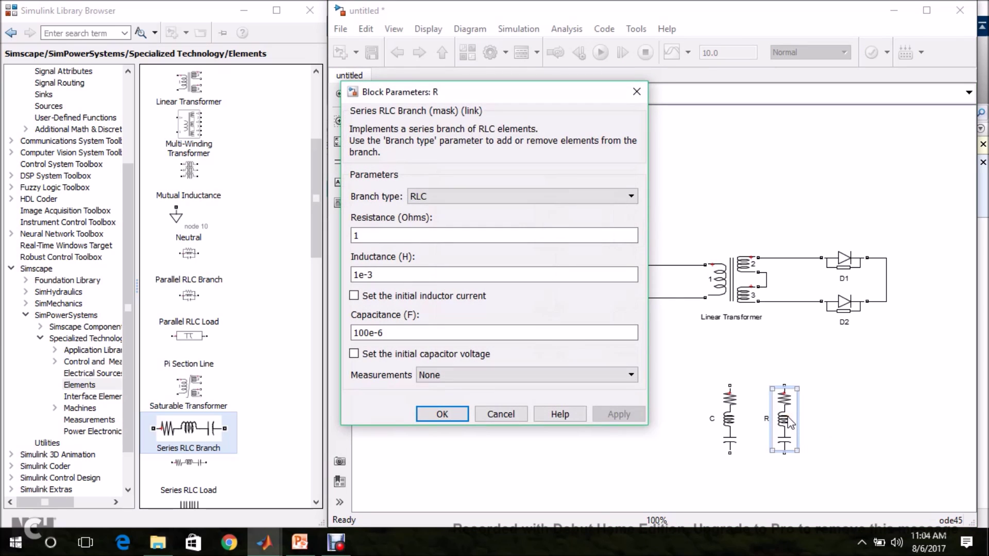
click(381, 235)
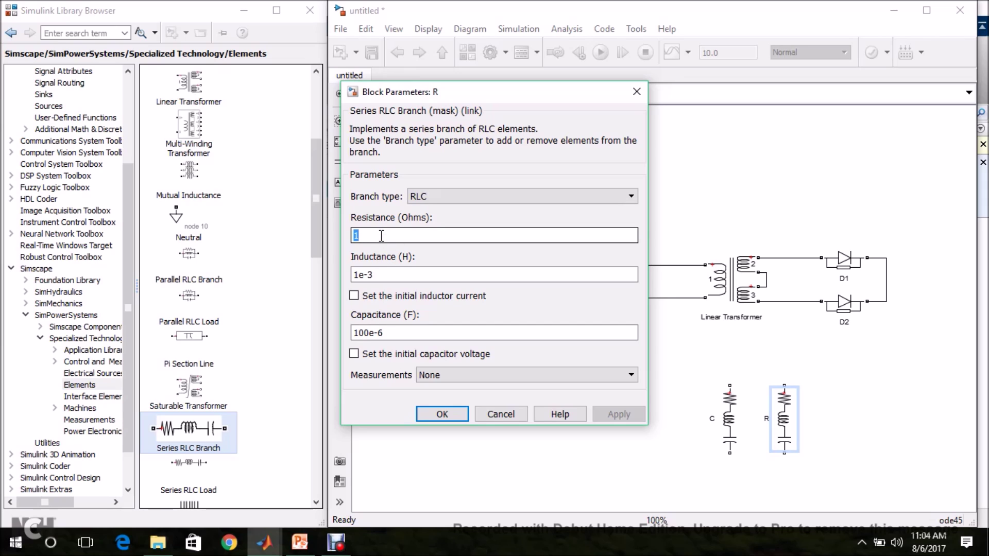
text(0)
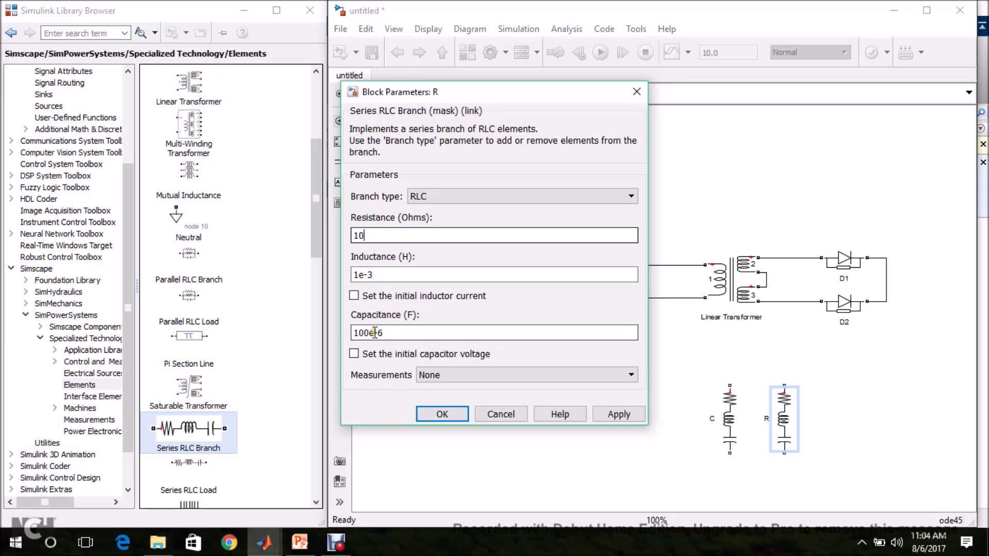
double_click(364, 332)
key(Left)
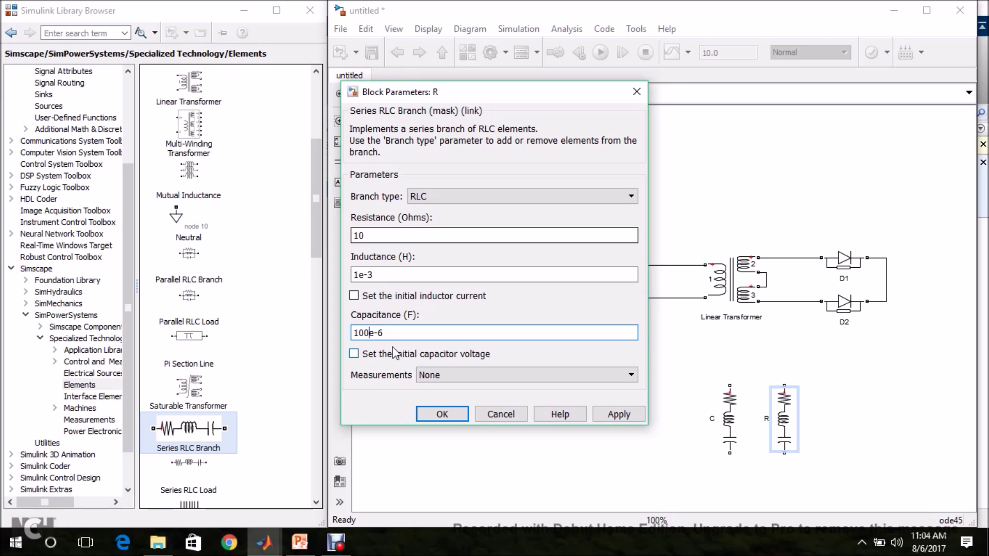
key(BackSpace)
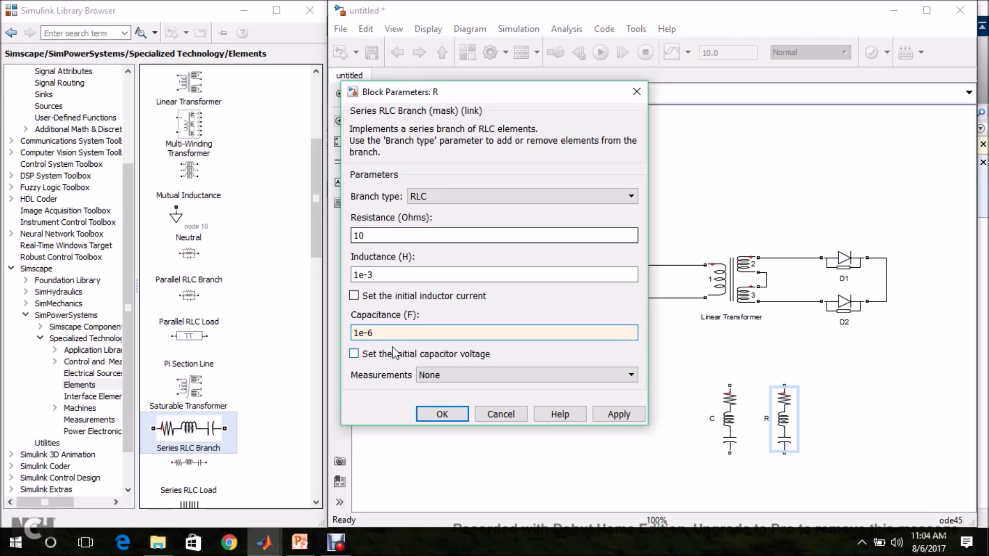
click(441, 414)
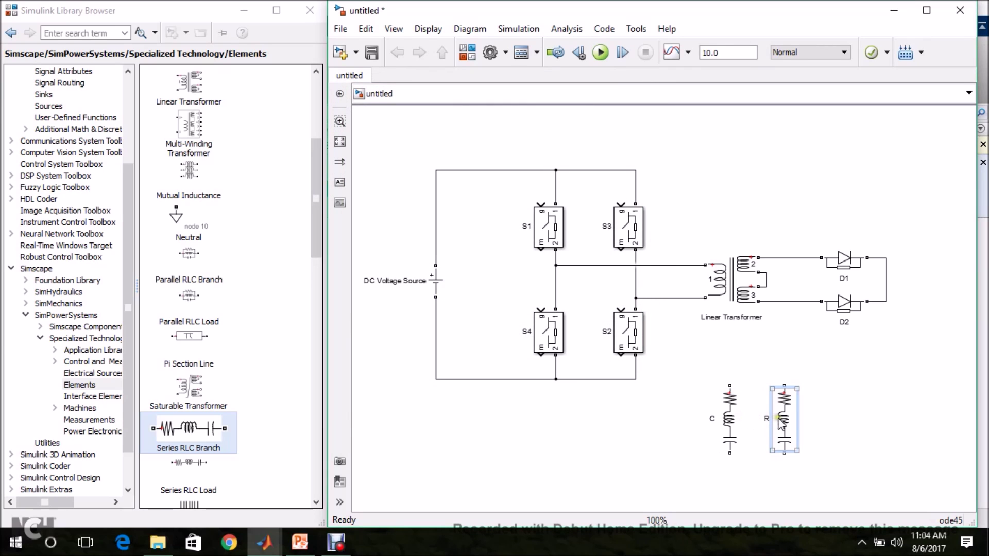
Move branches C and R beyond the diodes, maximize the model window and space the two branches side by side.
drag(779, 422, 942, 324)
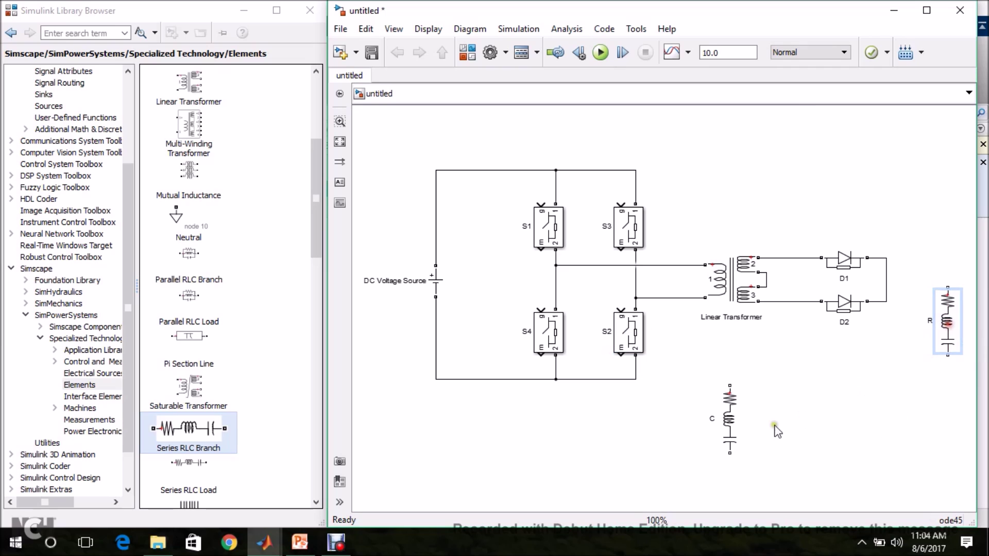
drag(734, 426, 917, 324)
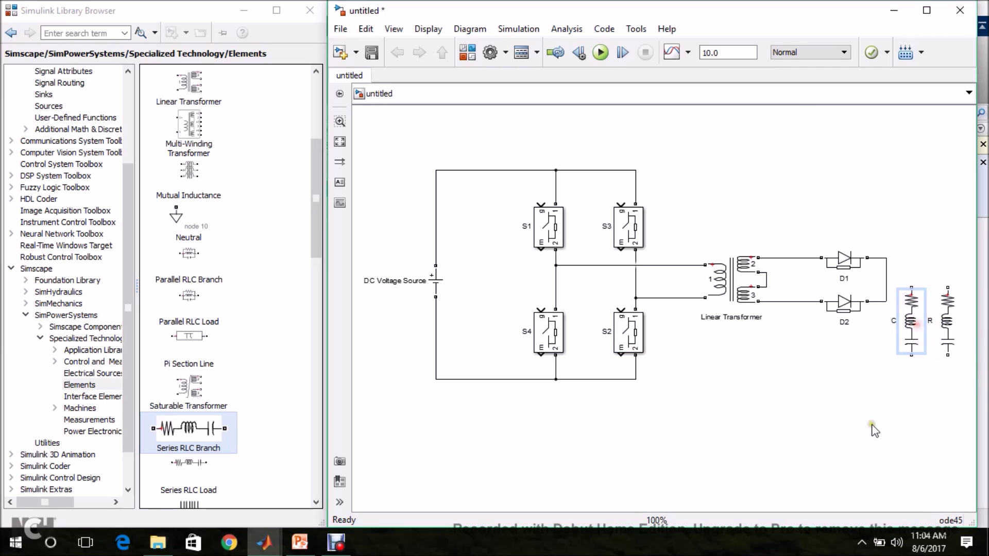
click(924, 12)
drag(625, 309, 679, 287)
mouse_move(584, 332)
mouse_down()
mouse_move(592, 315)
mouse_move(617, 317)
mouse_up()
Wire C and R in parallel between the joined diode outputs and the link between transformer windings 2 and 3.
drag(614, 263, 557, 254)
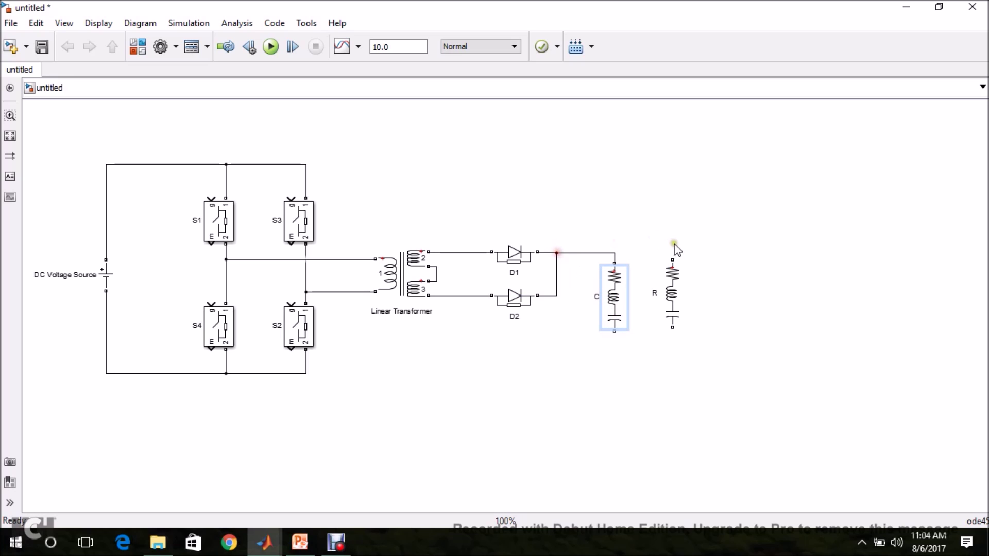
drag(673, 285, 616, 252)
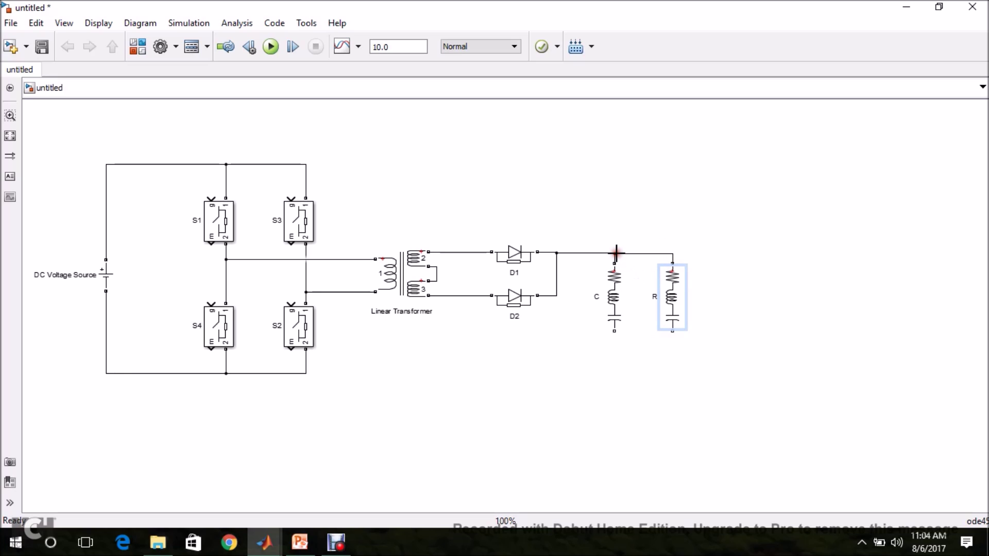
click(680, 308)
drag(671, 334, 436, 281)
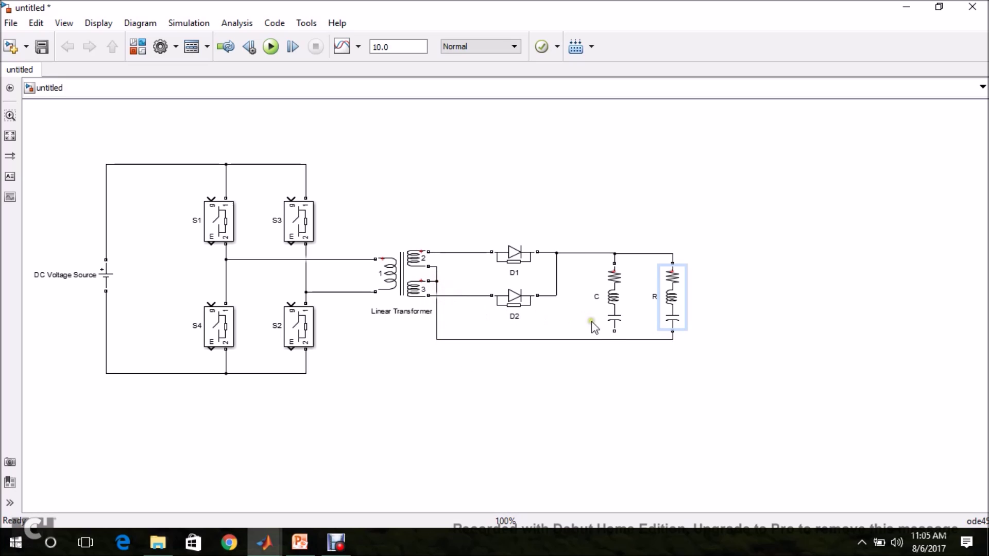
mouse_move(618, 329)
mouse_down()
mouse_move(633, 349)
mouse_move(613, 336)
mouse_up()
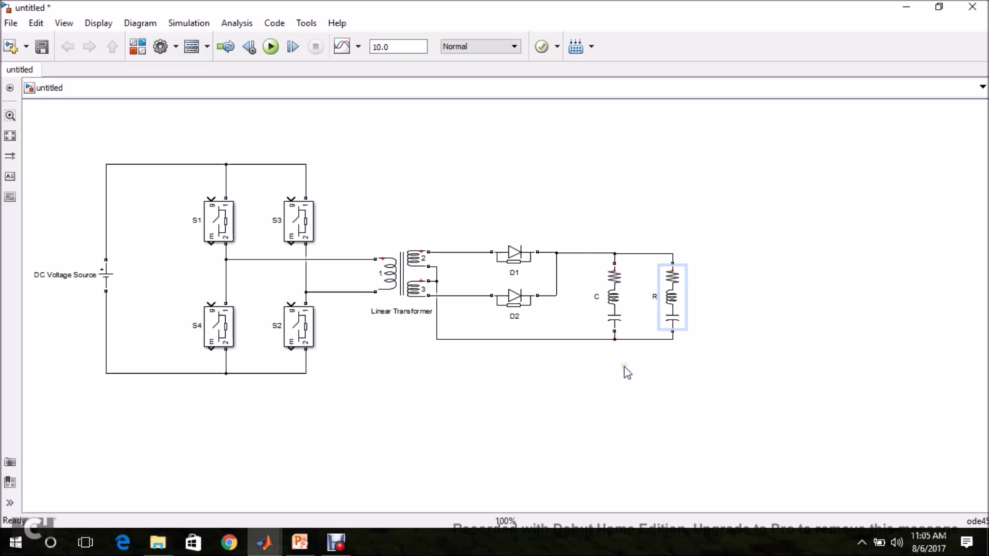
Restore the model window from full screen and enlarge it to fill the space beside the library browser.
click(621, 281)
click(633, 281)
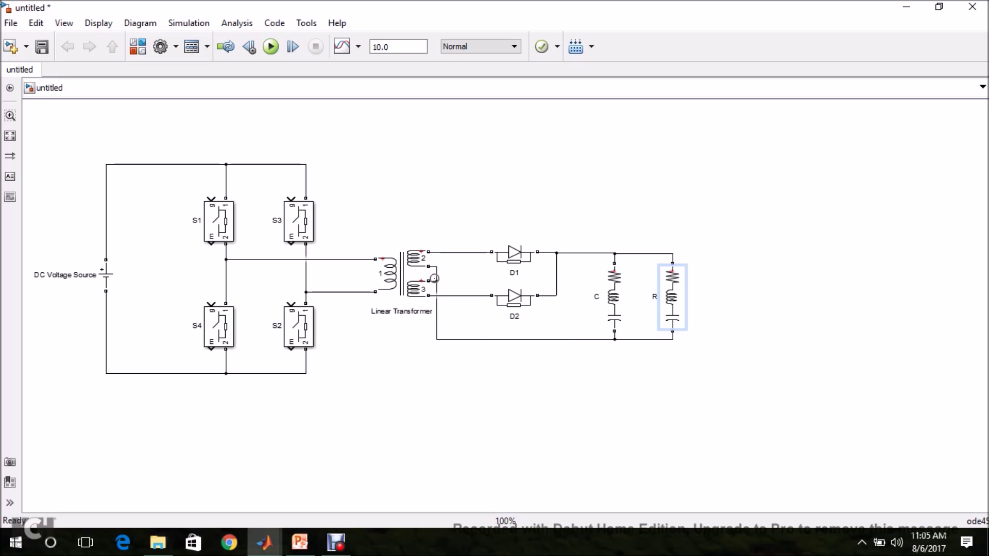
click(940, 15)
click(938, 8)
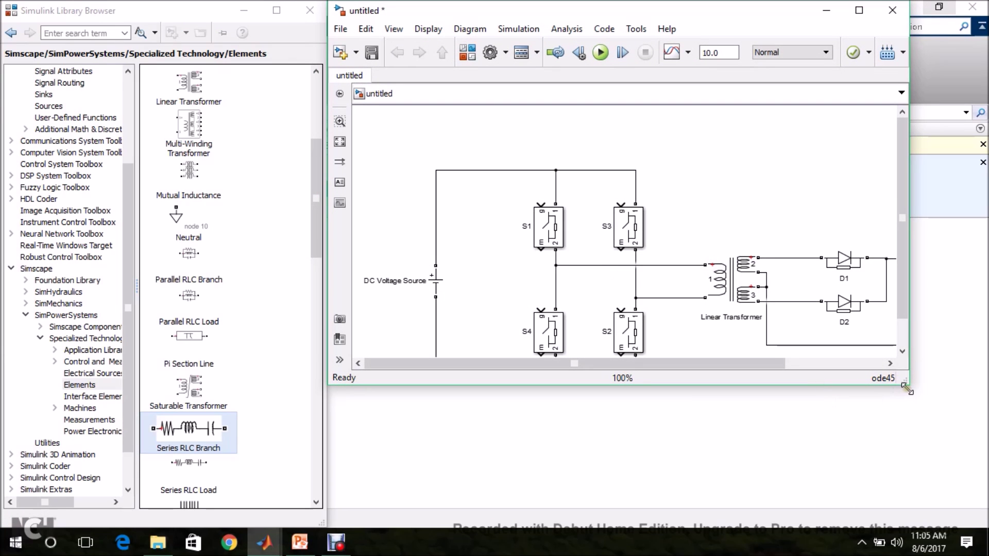
drag(907, 383, 985, 523)
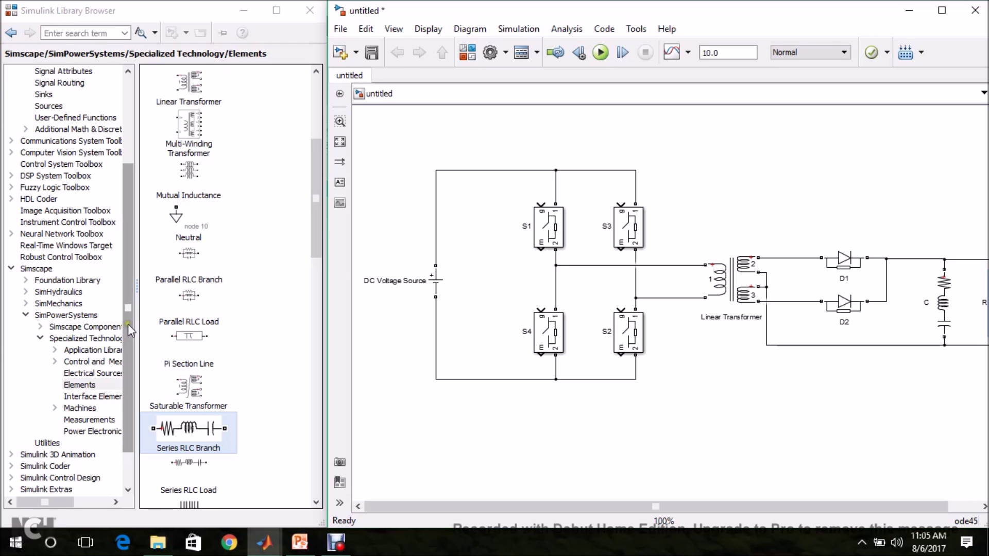
Add a Pulse Generator from the Simulink Sources library below the bridge and name it Pulse_1.
drag(125, 332, 124, 214)
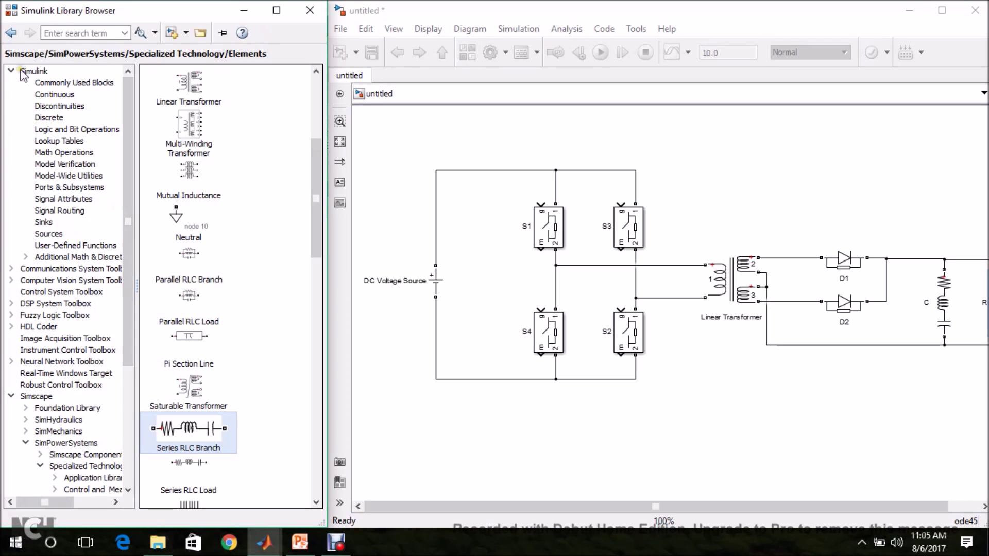
click(46, 236)
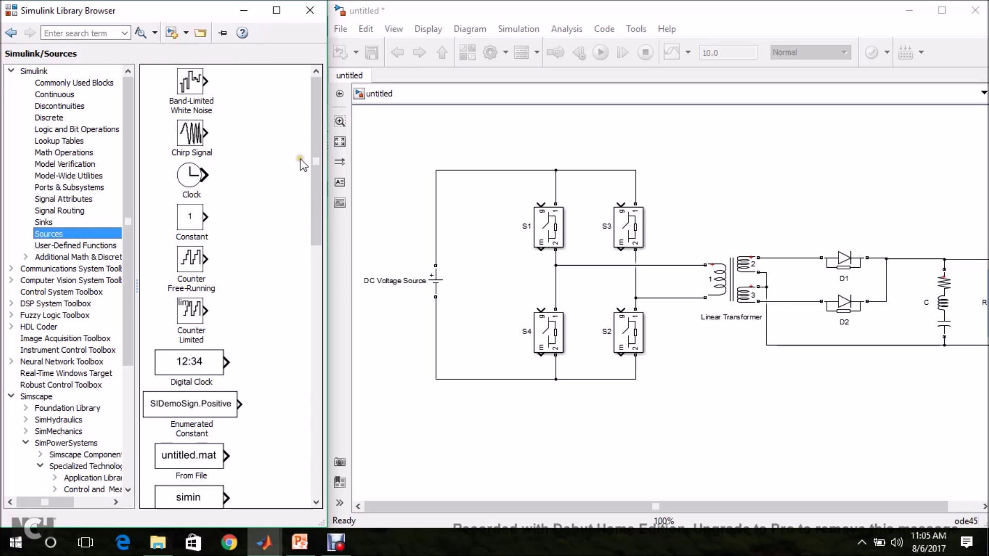
drag(316, 162, 319, 264)
drag(191, 384, 507, 443)
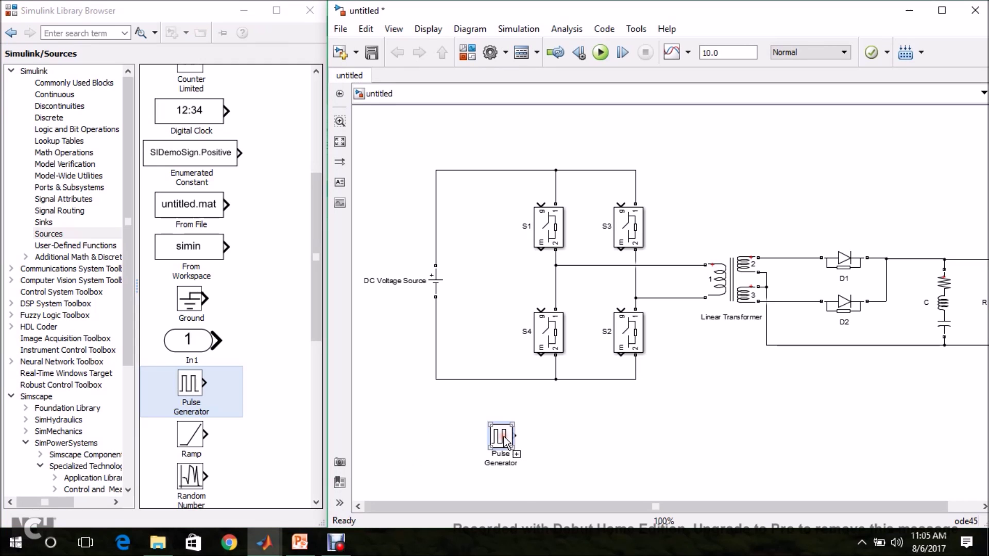
click(517, 465)
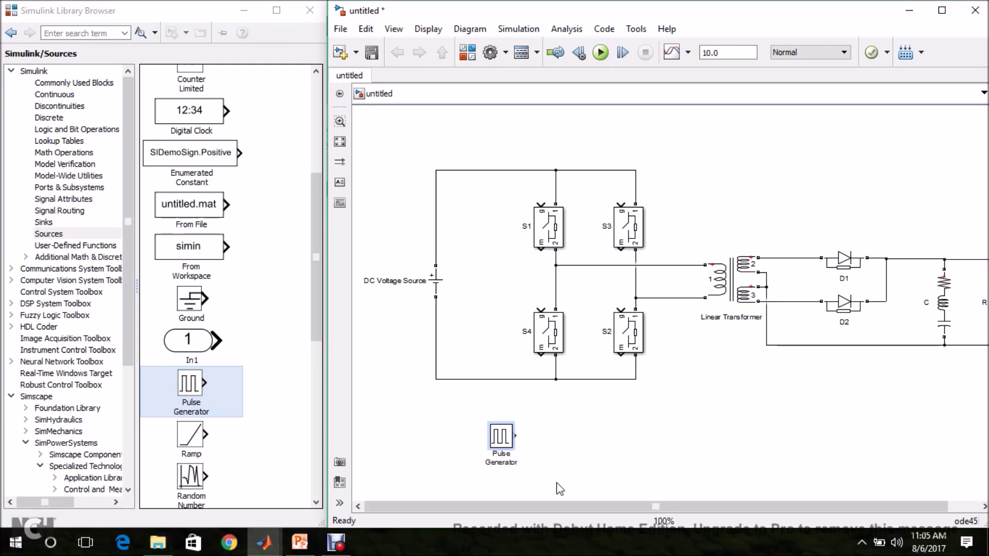
key(BackSpace)
key(BackSpace)
key(BackSpace)
Set Pulse_1's pulse width to 0.02 % of the period.
double_click(499, 436)
drag(728, 167, 678, 75)
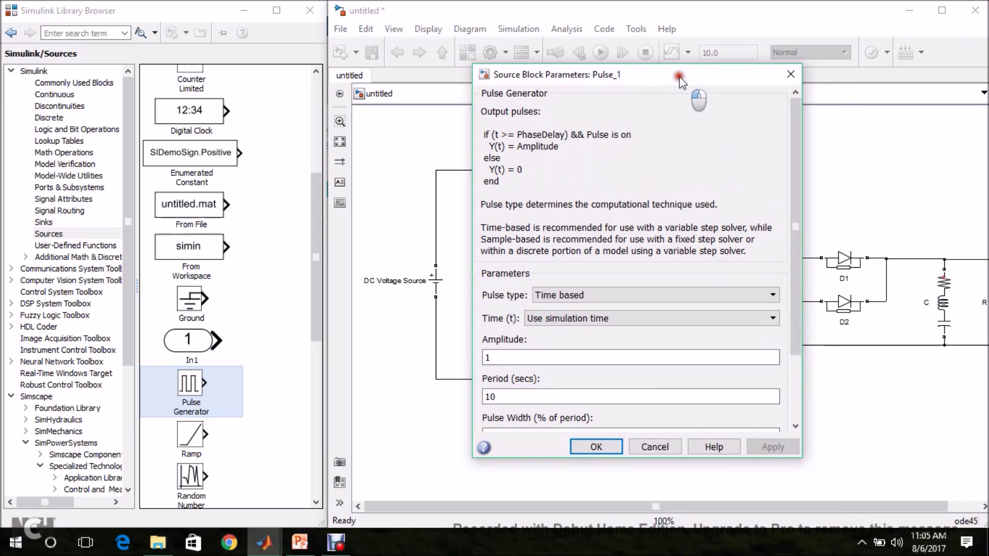
drag(800, 460, 823, 517)
click(504, 437)
double_click(506, 438)
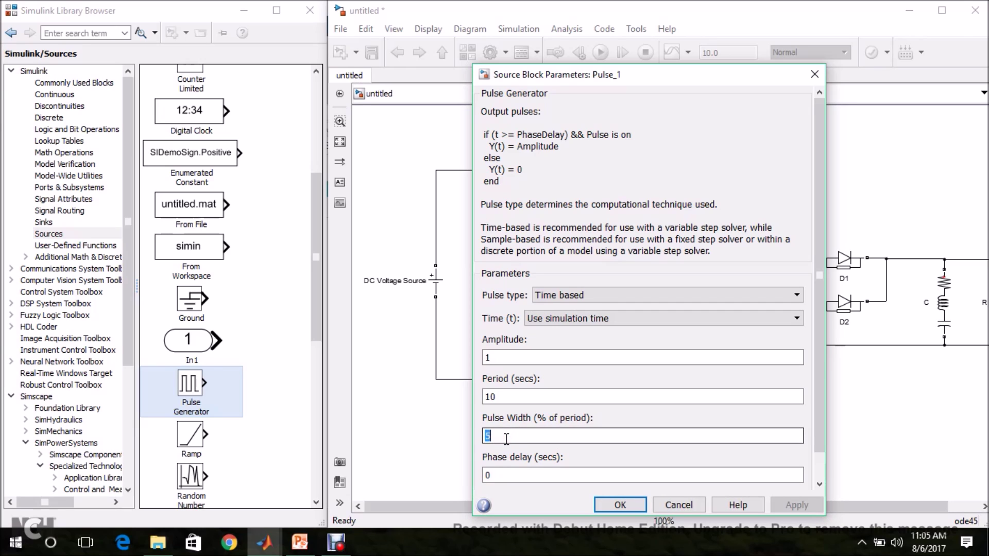
text(0)
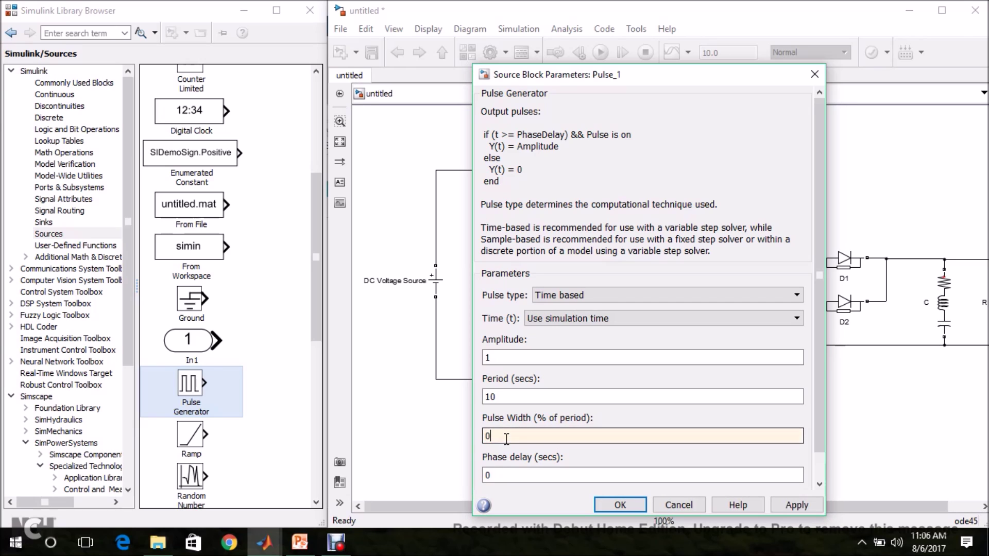
text(.02)
drag(820, 312, 825, 397)
click(620, 504)
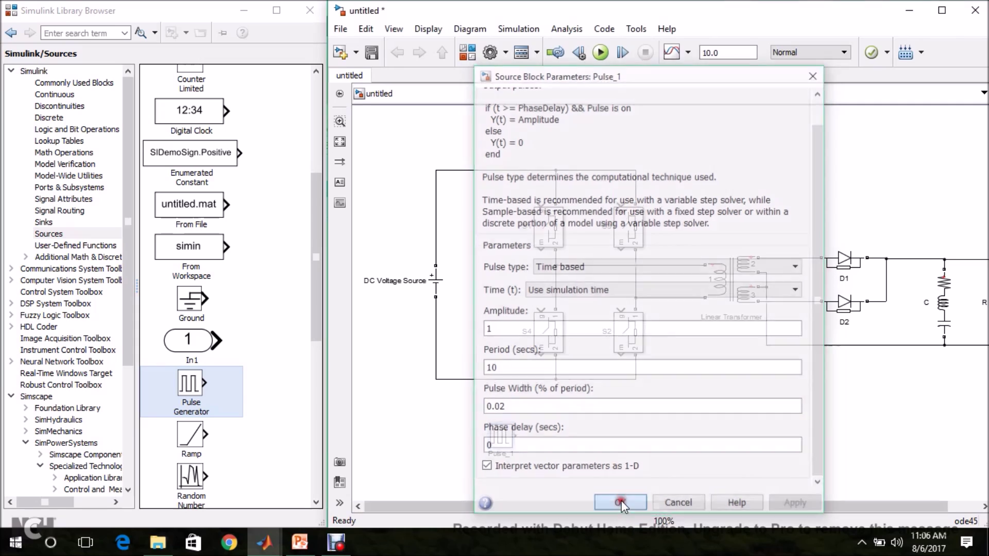
Place Pulse_1 beside S1 and copies of it beside S2 and S3, wiring each output to its switch's gate.
drag(504, 441, 542, 207)
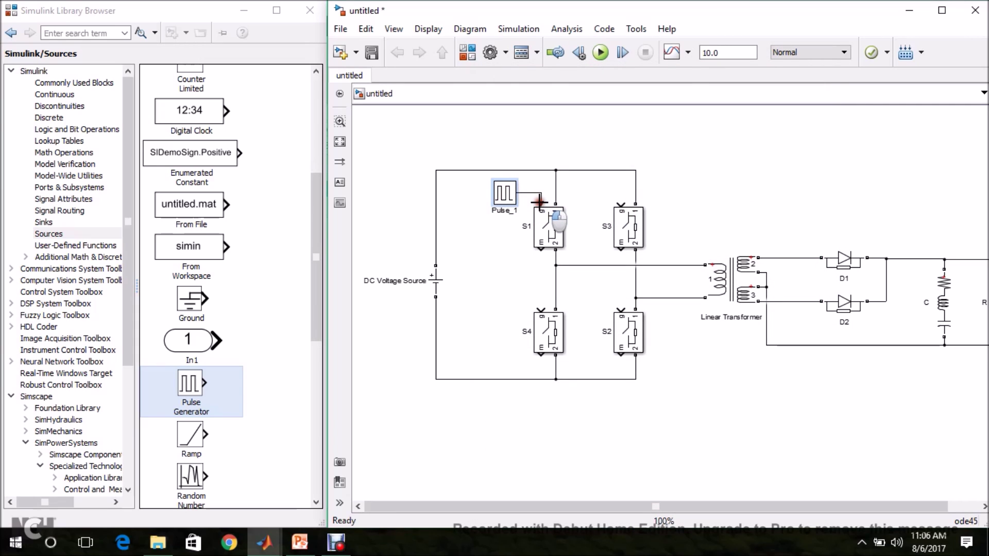
drag(504, 196, 619, 307)
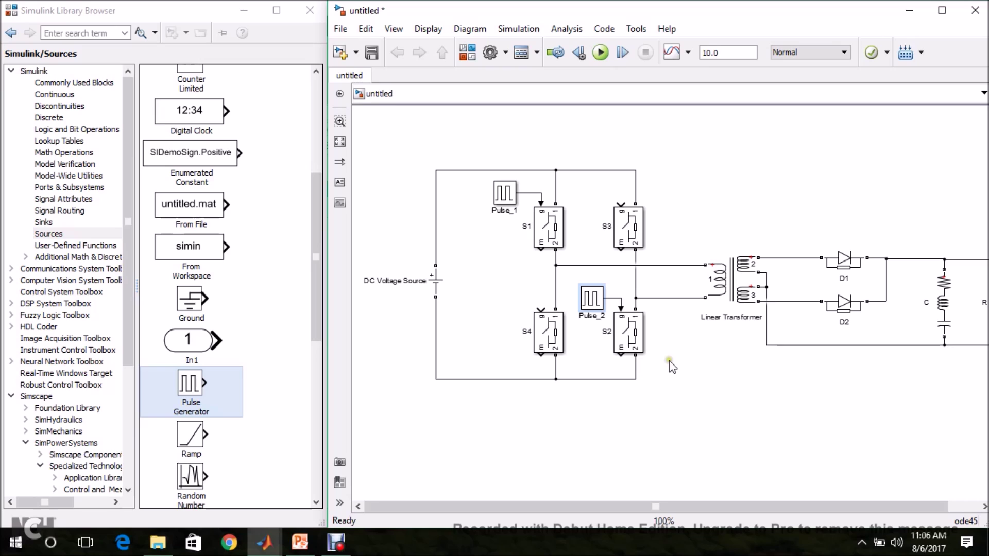
click(593, 304)
drag(594, 306, 594, 201)
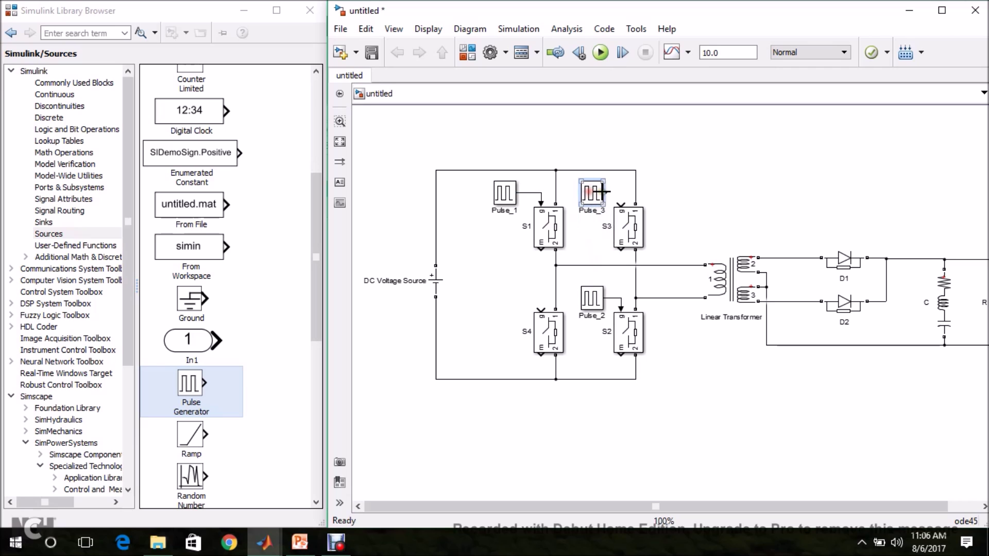
Set the phase delay of S3's pulse generator, Pulse_3, to 180*0.02/360 seconds.
double_click(591, 198)
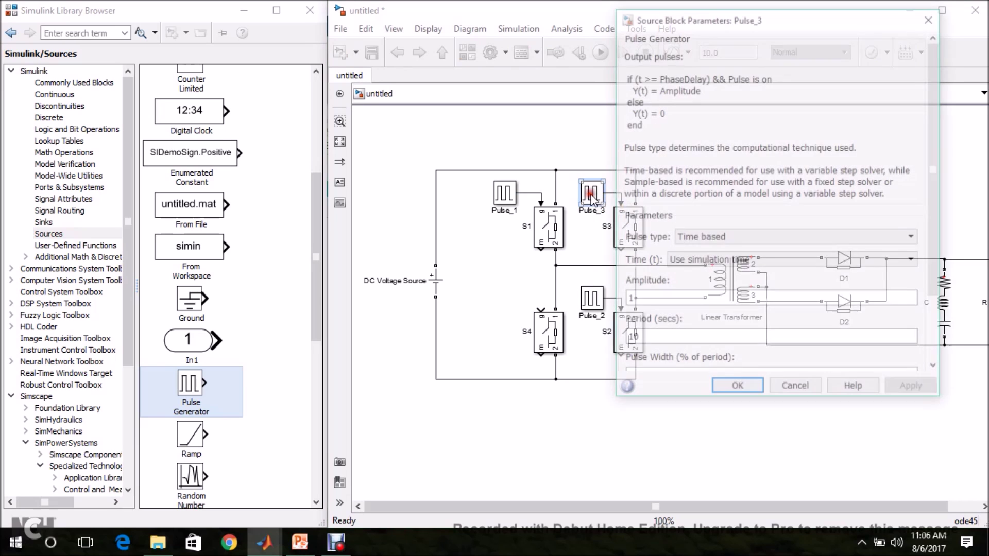
drag(936, 165, 938, 280)
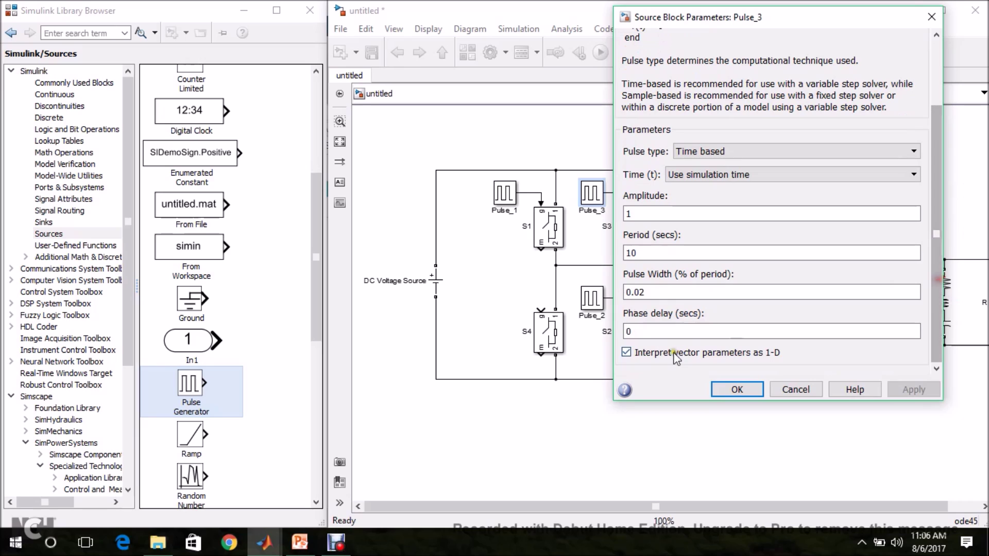
double_click(654, 331)
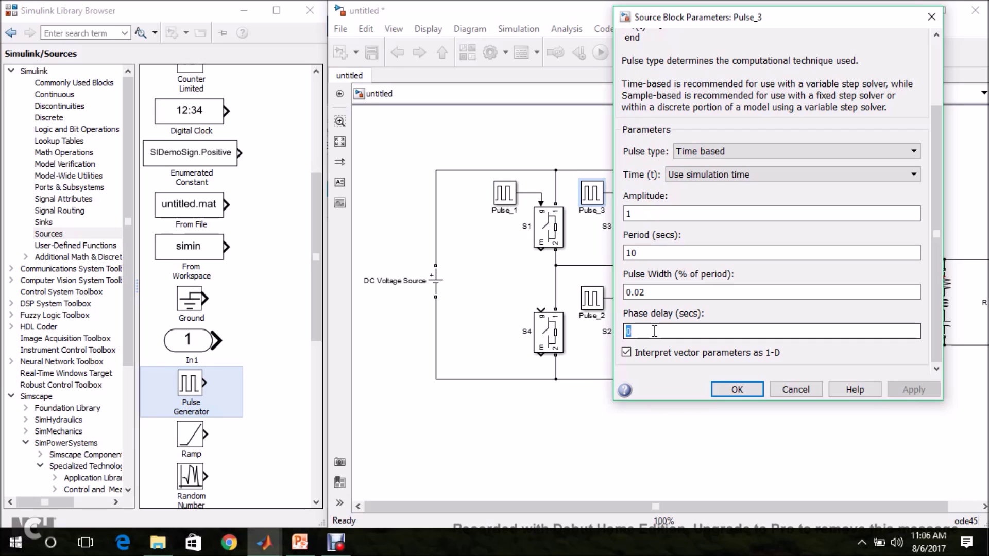
text(180*0.02/360)
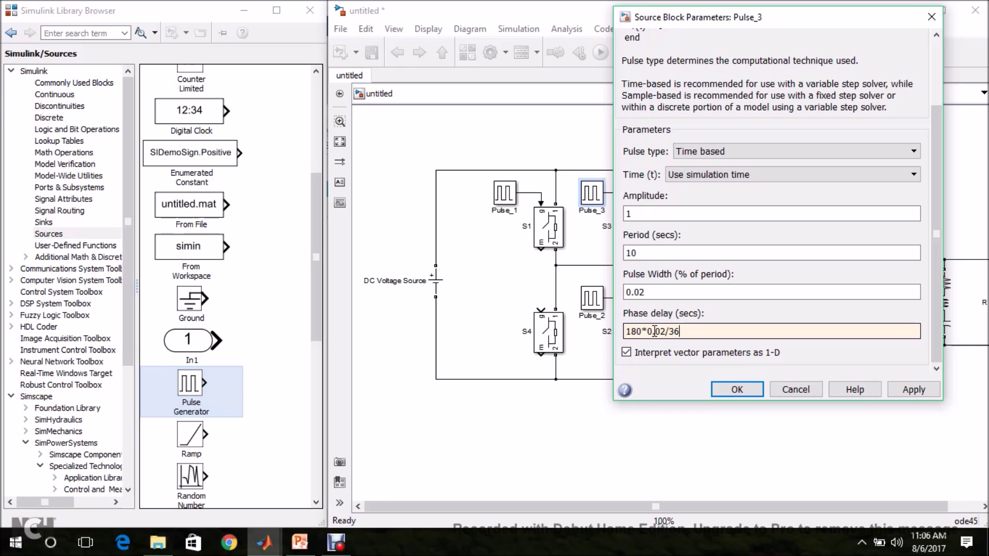
click(730, 391)
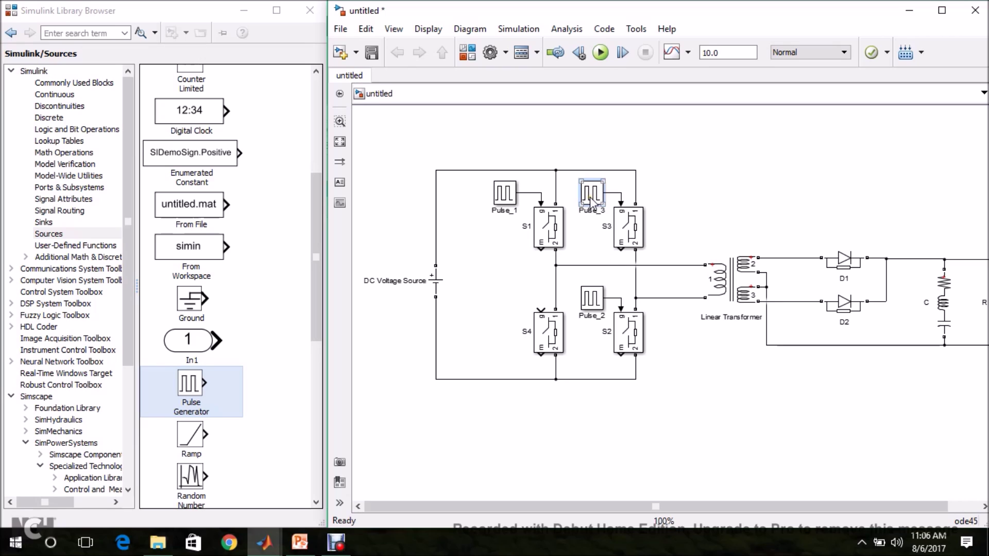
Copy Pulse_3 beside S4 and wire the copy's output to S4's gate.
drag(592, 203, 505, 307)
ctrl+click(546, 318)
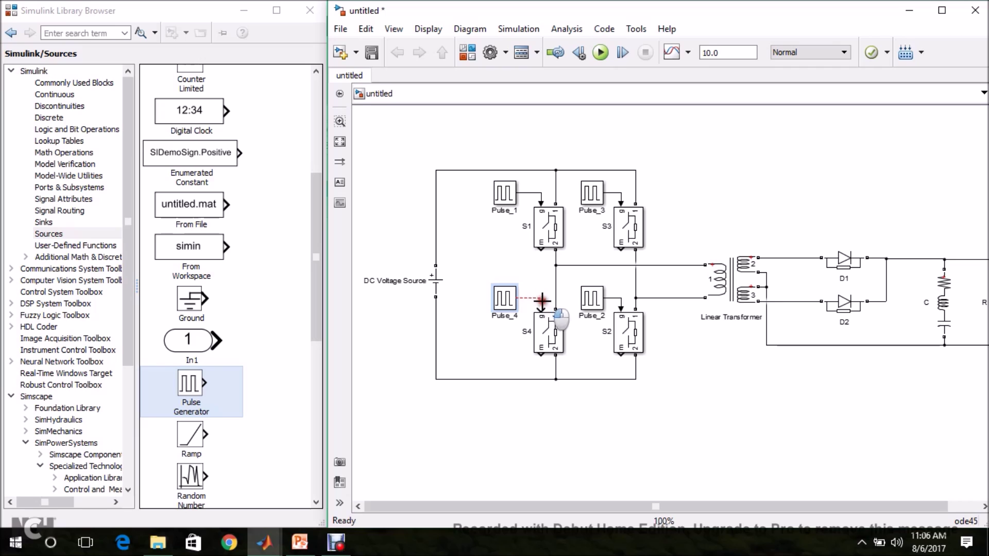
click(635, 479)
Add a Voltage Measurement block below the bridge and wire it across the DC source's positive and negative lines.
drag(665, 510, 696, 510)
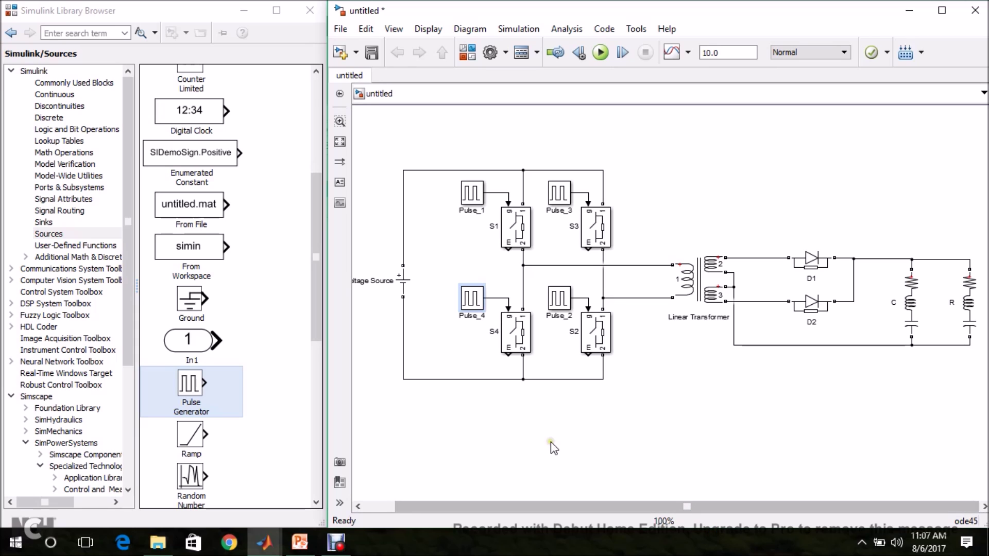
drag(132, 298, 137, 378)
click(83, 431)
drag(285, 166, 433, 170)
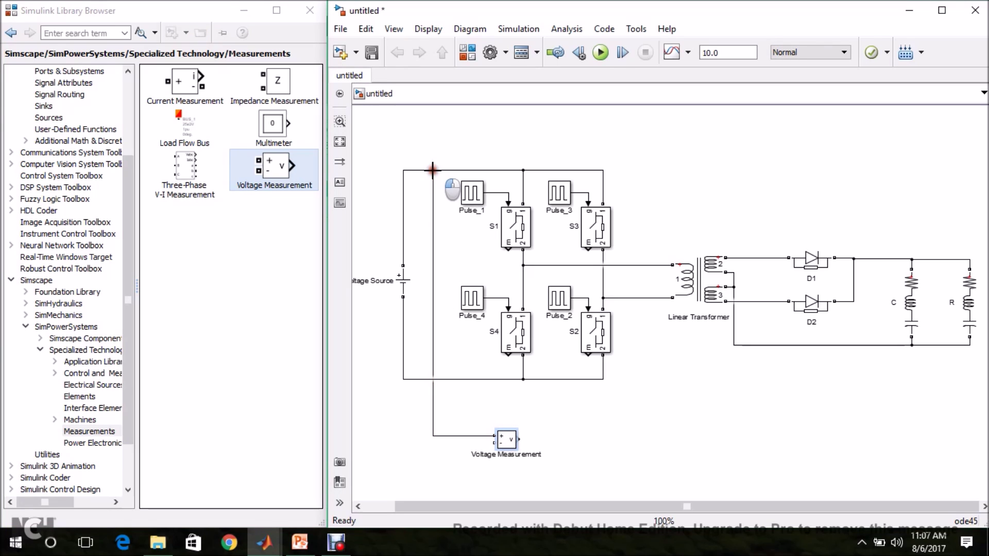
drag(493, 442, 422, 380)
Rename the voltage measurement block across the DC source as Vin.
click(523, 454)
key(BackSpace)
key(BackSpace)
key(BackSpace)
key(BackSpace)
key(BackSpace)
key(BackSpace)
key(BackSpace)
key(BackSpace)
key(BackSpace)
key(BackSpace)
key(BackSpace)
key(BackSpace)
key(BackSpace)
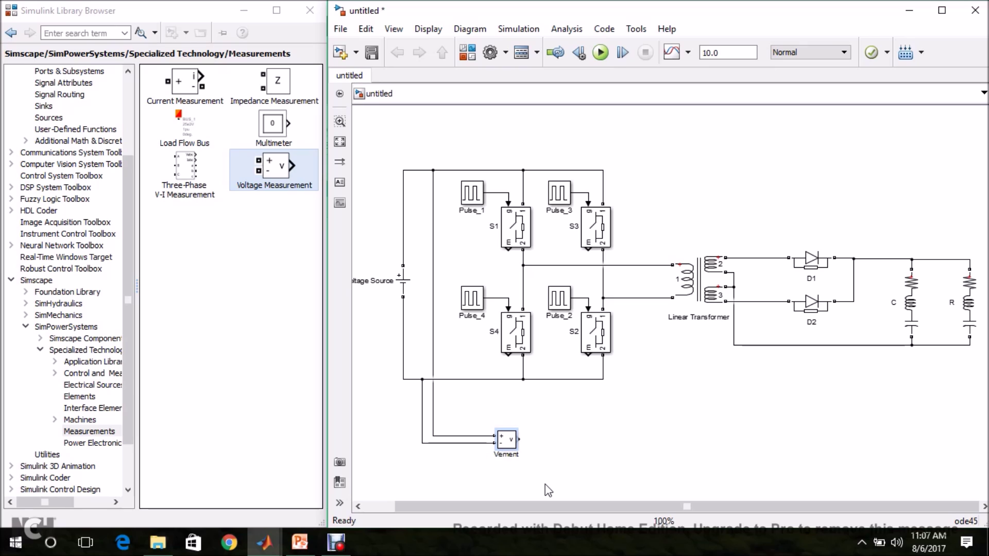
text(i)
key(Delete)
key(Delete)
key(Delete)
key(Delete)
key(Delete)
text(n)
click(642, 422)
Copy Vin below the output branches and wire the copy across the converter's output lines, ahead of branch C.
click(514, 438)
drag(511, 444, 885, 260)
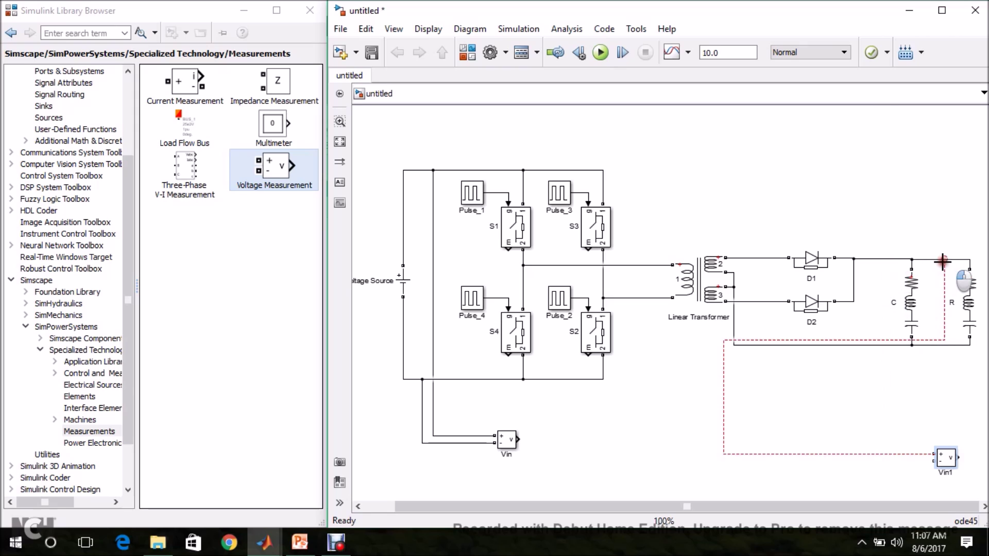
click(938, 259)
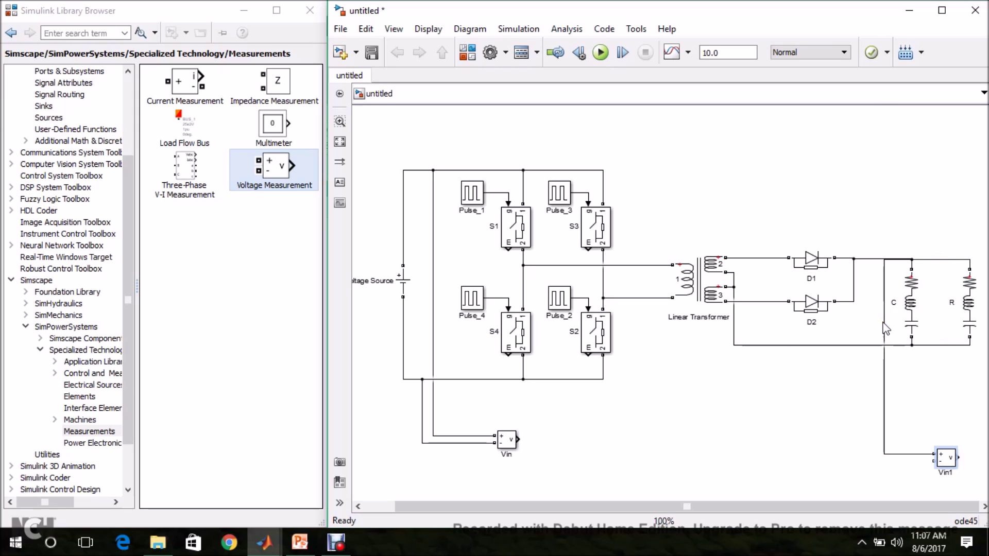
drag(934, 462, 867, 347)
click(884, 375)
key(Delete)
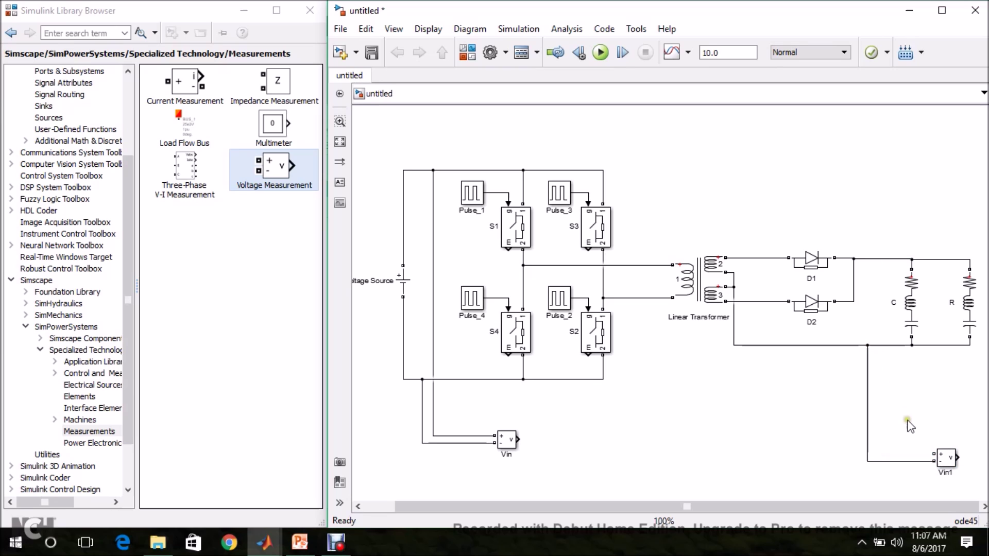
drag(933, 454, 880, 259)
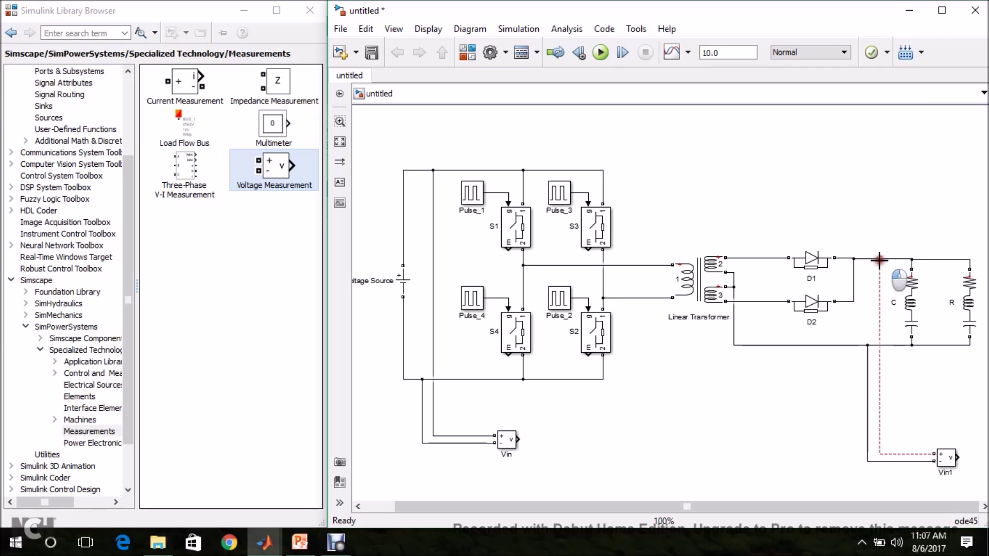
Rename the output voltage measurement block as Vout and shift it slightly closer to its wires and downward.
click(944, 463)
drag(944, 464, 912, 463)
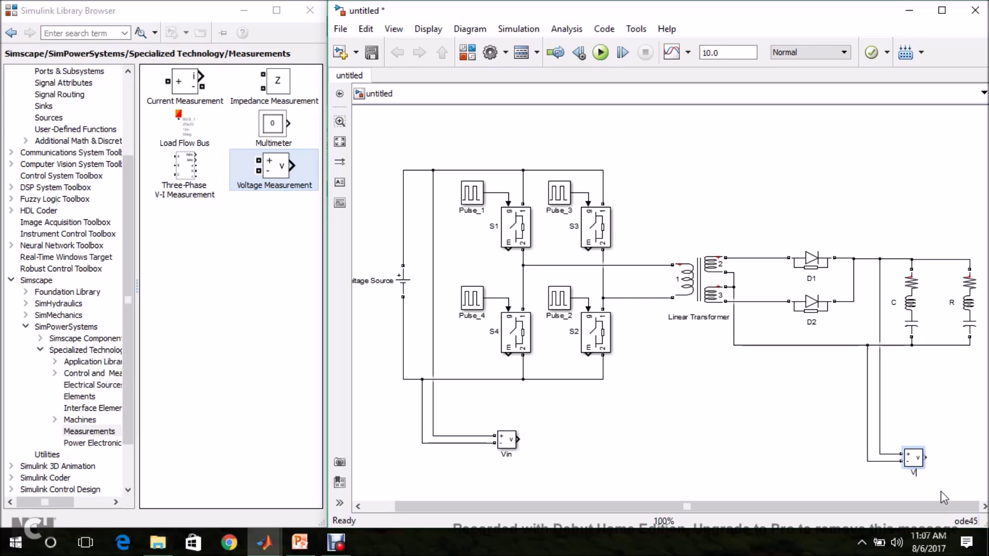
text(t)
click(743, 470)
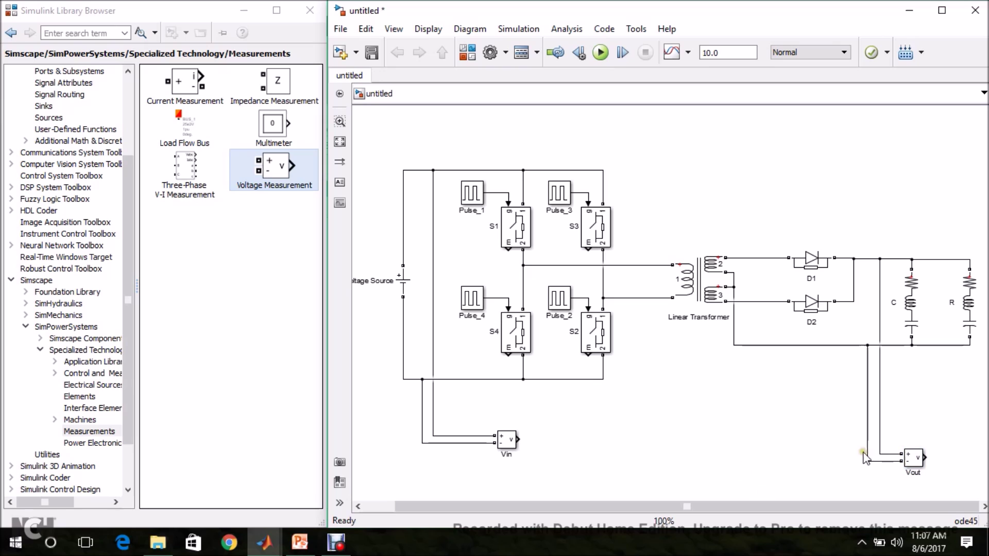
drag(910, 459, 910, 467)
click(742, 462)
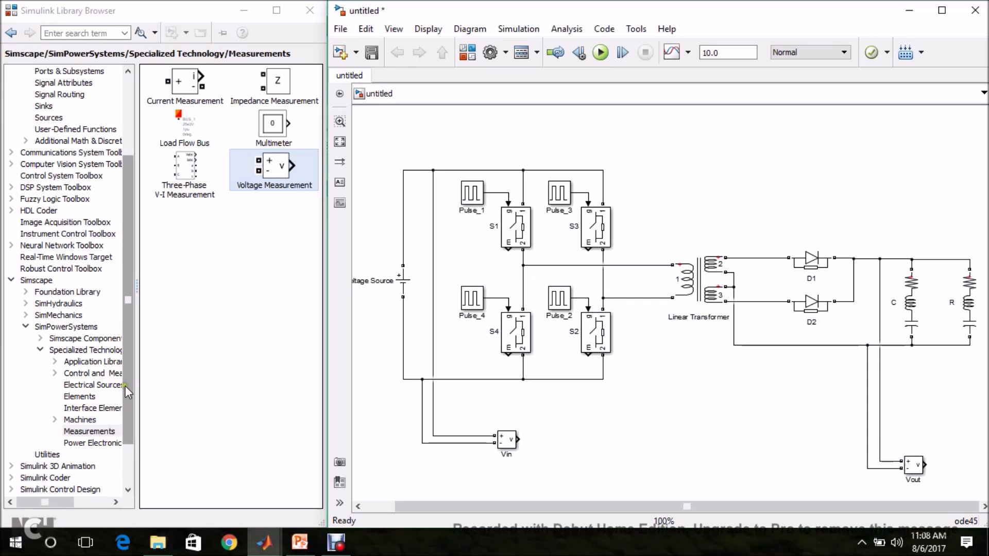
Add a Mux from Commonly Used Blocks beyond Vout and wire Vin and Vout to its two inputs.
drag(128, 393, 140, 257)
click(34, 72)
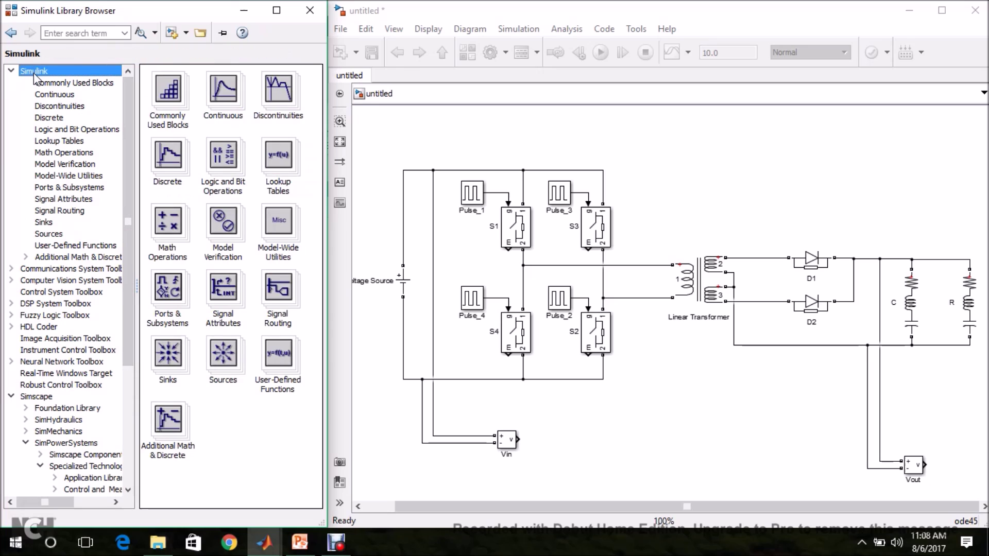
click(52, 84)
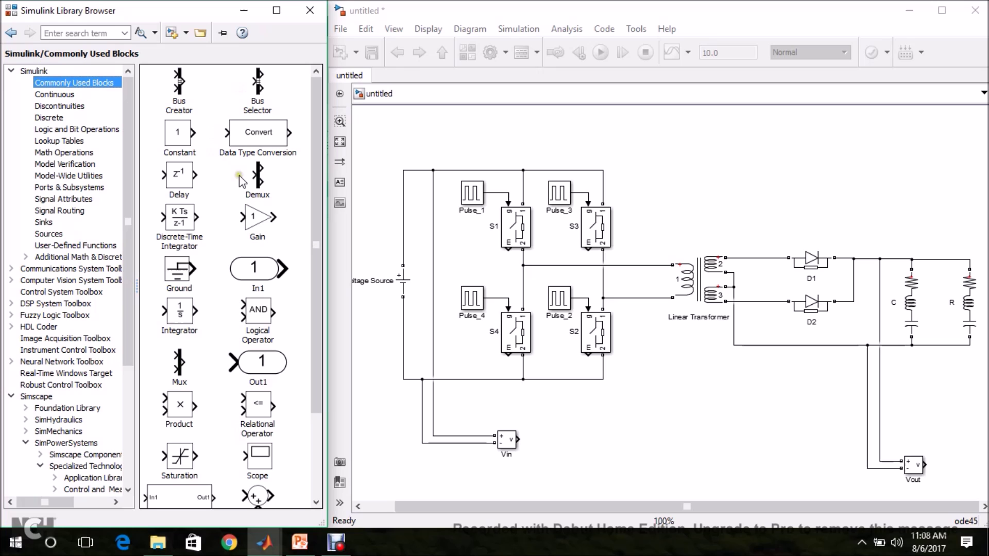
click(178, 364)
mouse_move(179, 364)
mouse_down()
mouse_move(476, 407)
mouse_move(866, 417)
mouse_move(958, 448)
mouse_move(653, 453)
mouse_move(544, 428)
mouse_move(518, 440)
mouse_up()
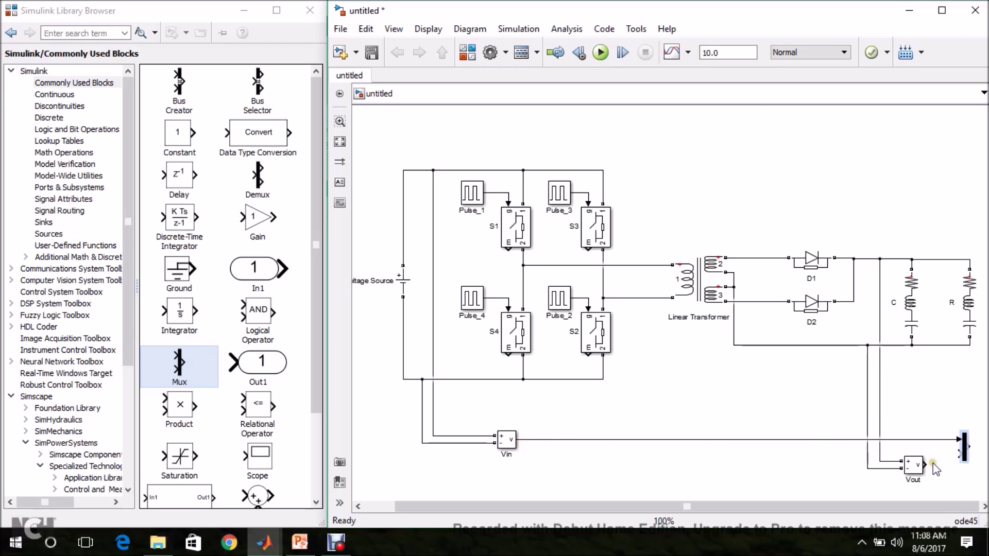
drag(926, 465, 962, 449)
Nudge Vout upward until its output lines up with the Mux's second input.
click(916, 466)
key(Up)
key(Up)
key(Up)
key(Up)
key(Up)
key(Up)
key(Up)
key(Up)
key(Up)
key(Up)
key(Up)
key(Up)
key(Up)
key(Up)
key(Up)
key(Up)
key(Up)
key(Up)
key(Up)
key(Up)
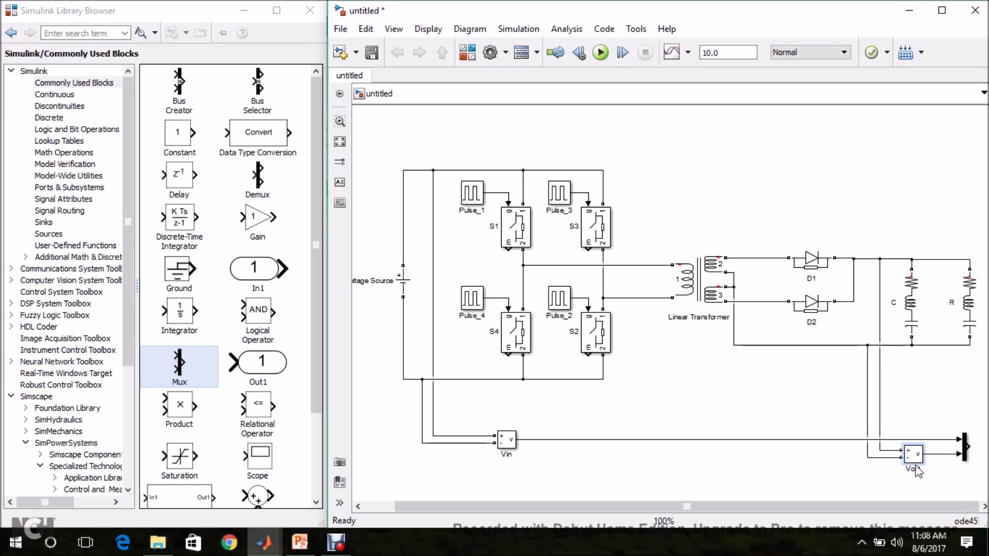
Nudge the Mux left so that it sits close to Vout.
click(963, 455)
key(Left)
key(Left)
key(Left)
key(Left)
key(Left)
key(Left)
key(Left)
key(Left)
key(Left)
key(Left)
key(Left)
key(Left)
key(Left)
key(Left)
key(Left)
key(Left)
key(Left)
key(Left)
key(Left)
key(Left)
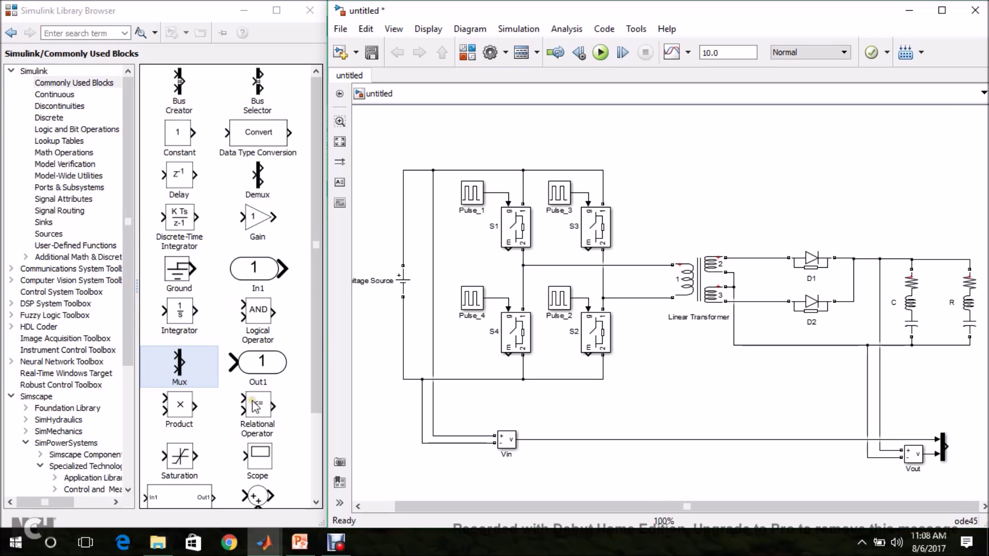
Add a Scope from Commonly Used Blocks at the Mux output and turn off its limit on stored data points.
click(260, 459)
drag(260, 458, 958, 454)
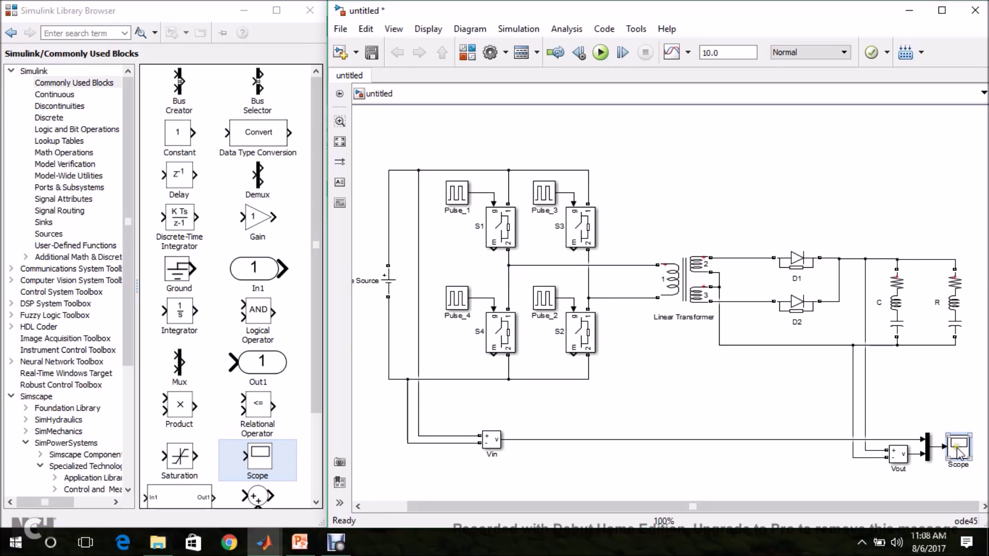
double_click(958, 453)
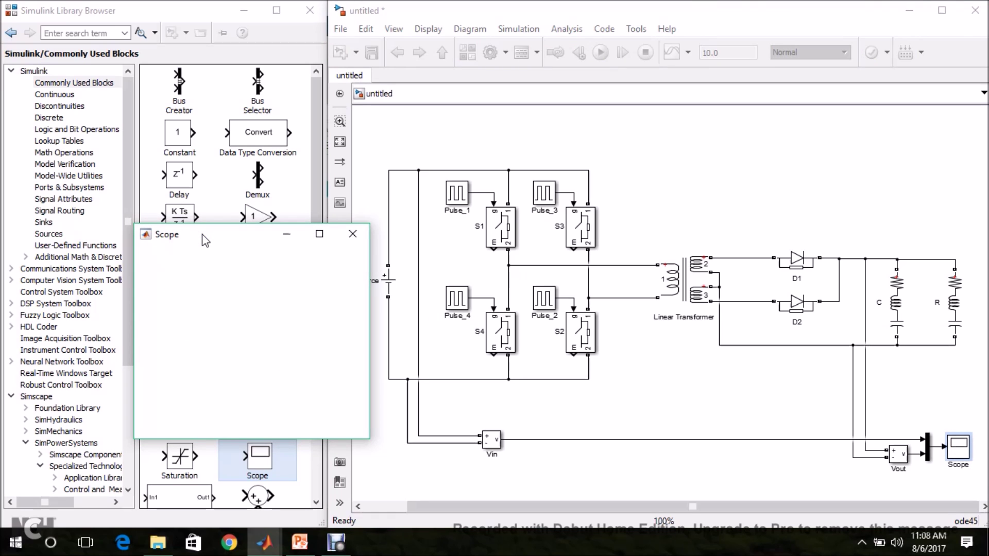
mouse_move(202, 234)
mouse_down()
mouse_move(361, 186)
mouse_move(381, 202)
mouse_up()
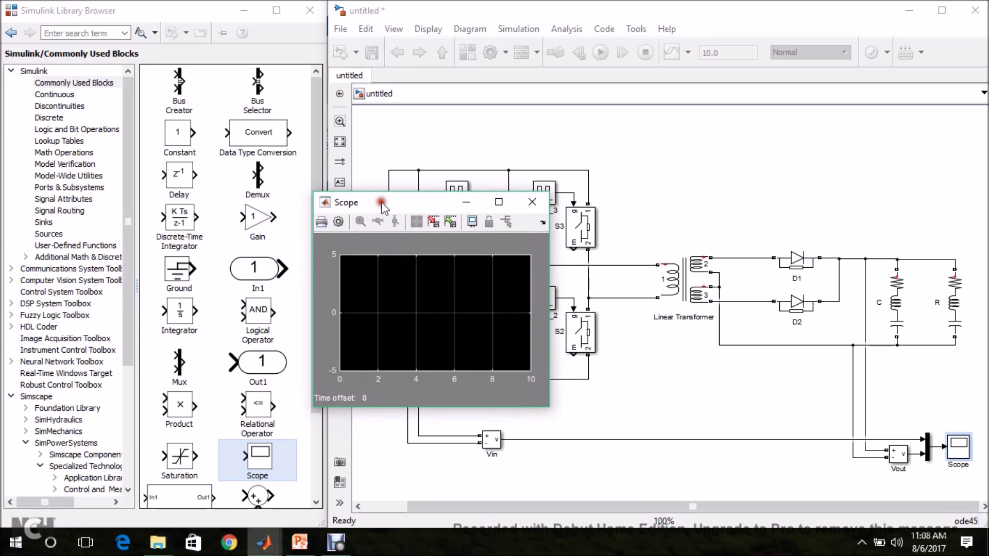
click(338, 222)
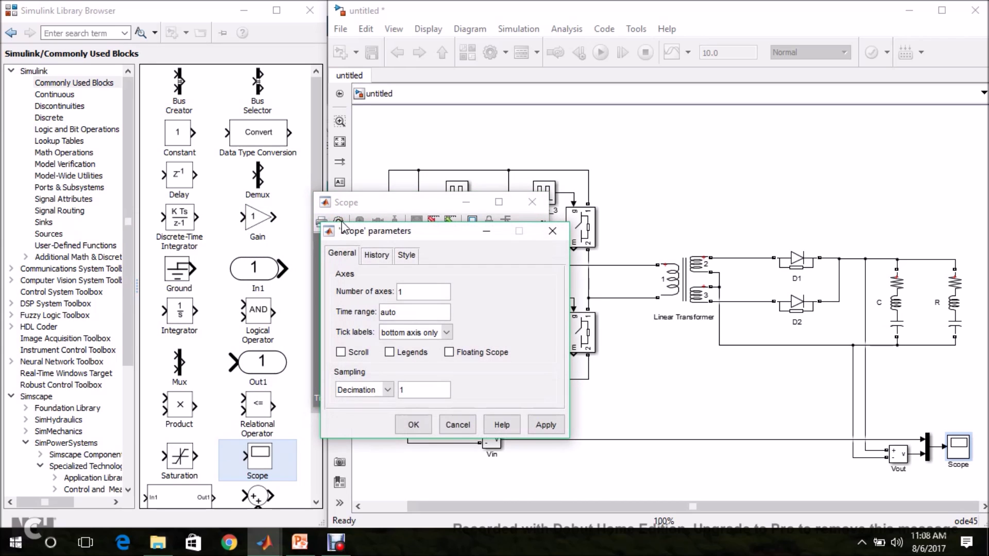
click(376, 258)
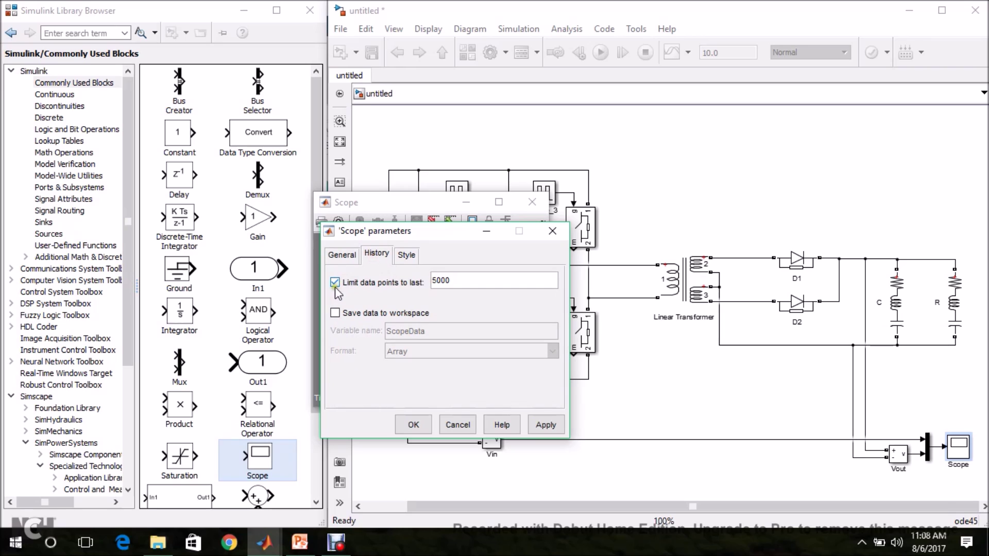
click(334, 283)
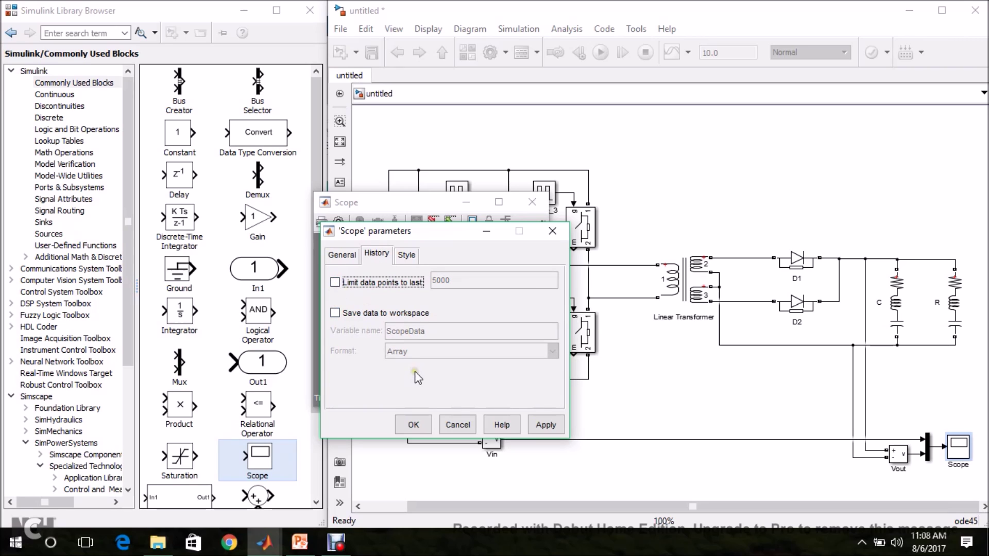
click(413, 426)
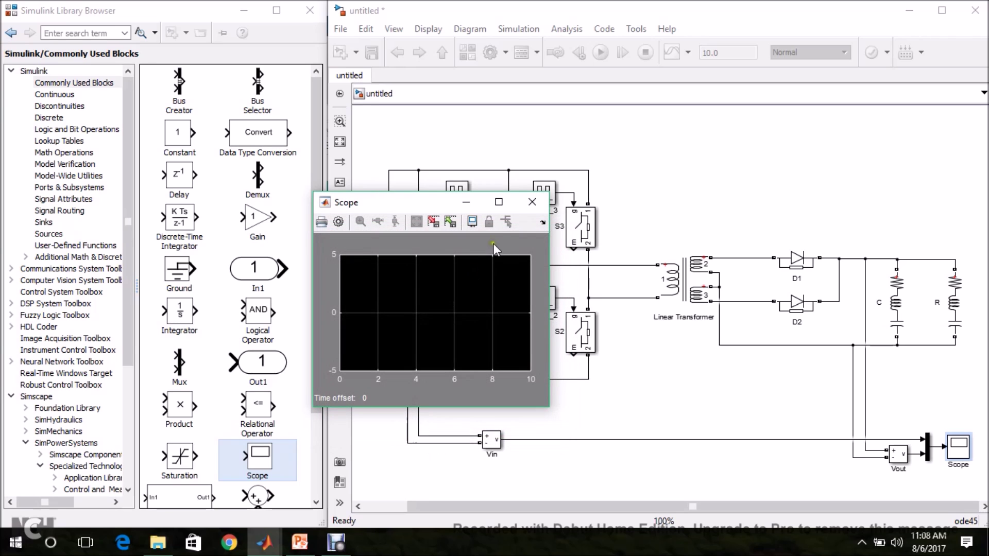
click(529, 204)
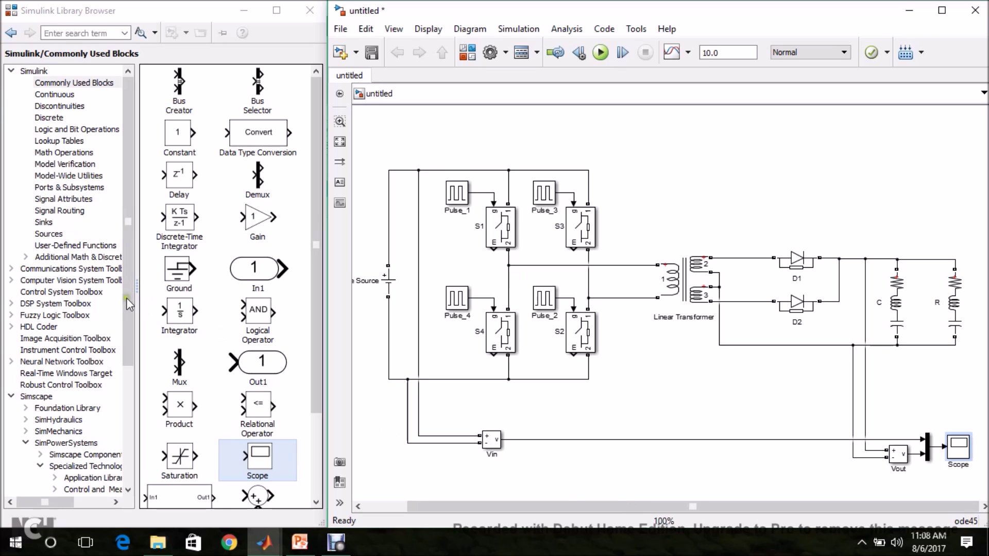
Add a powergui block from the SimPowerSystems Specialized Technology library above the DC voltage source.
drag(128, 285, 142, 419)
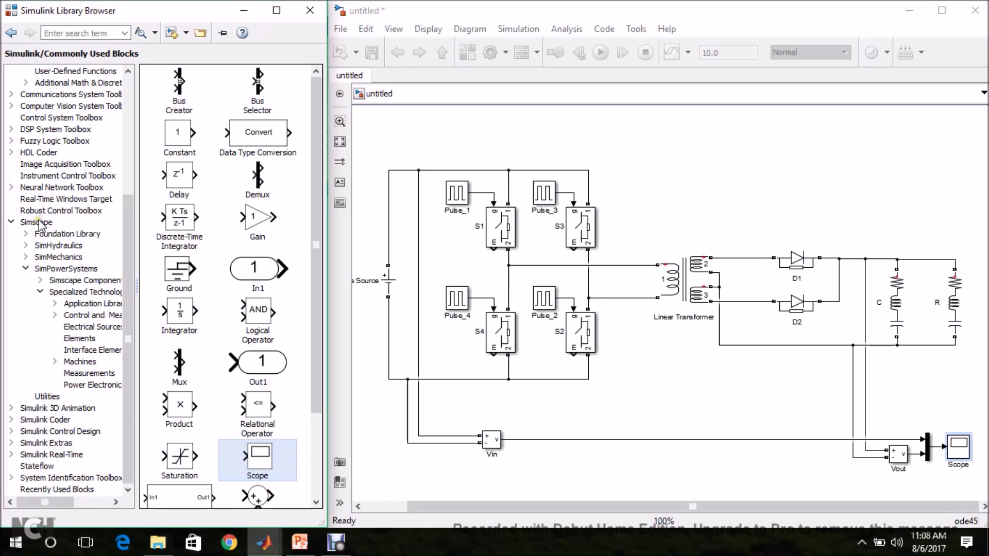
click(57, 269)
click(66, 292)
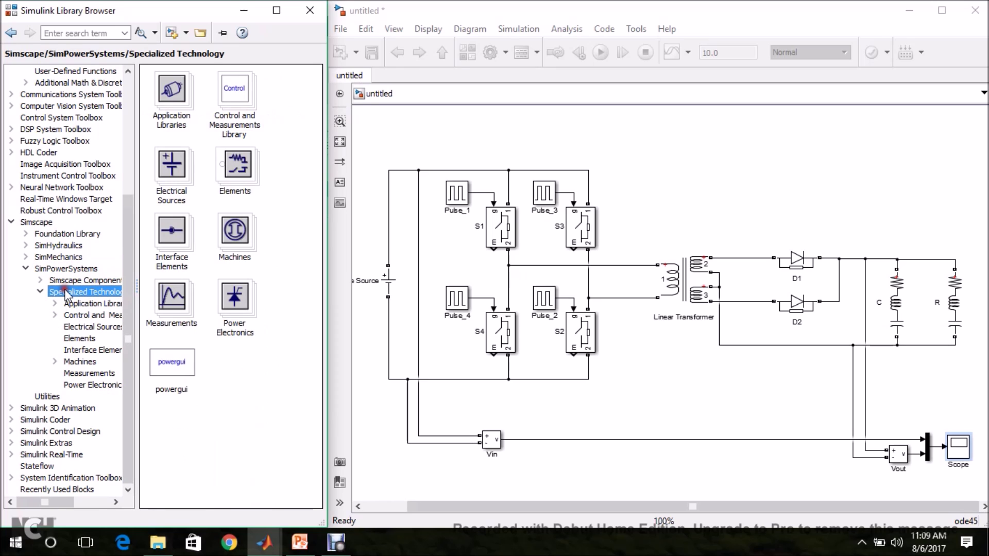
drag(171, 363, 401, 132)
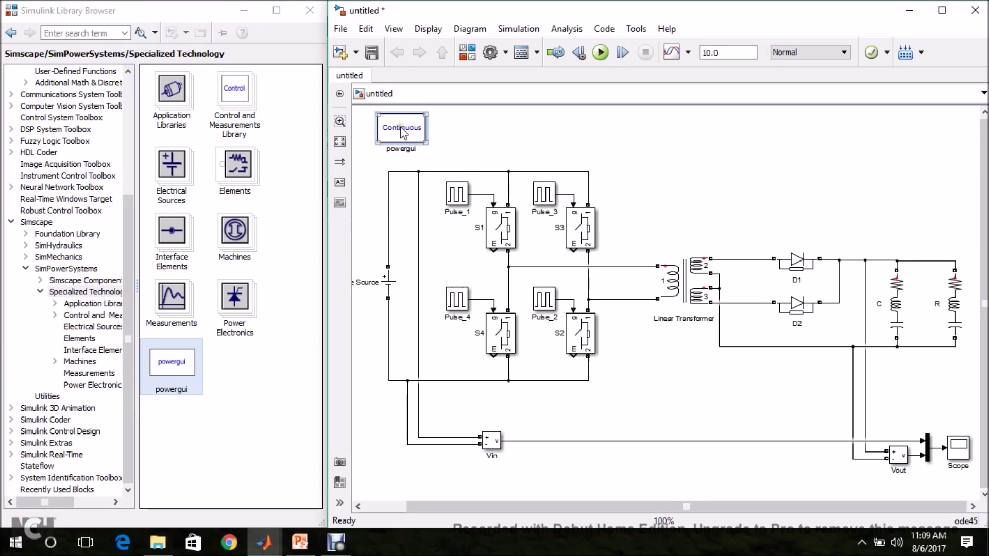
Configure the powergui block to use the Discrete simulation type.
double_click(401, 129)
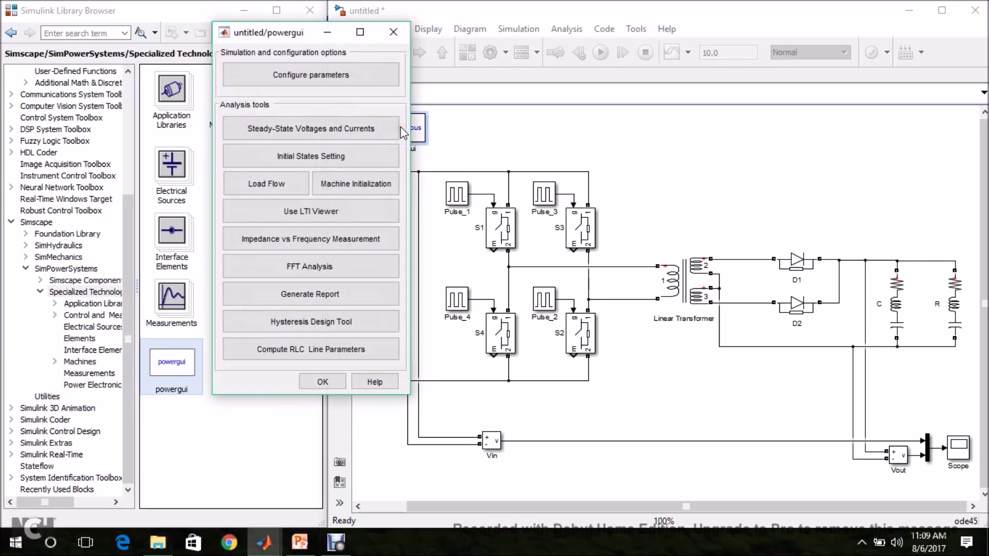
click(298, 79)
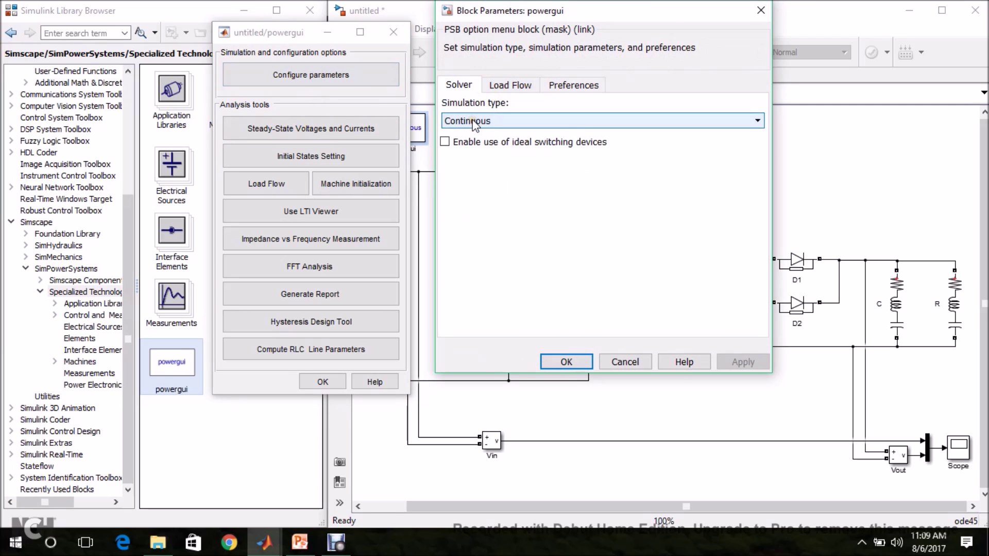
click(473, 123)
click(473, 144)
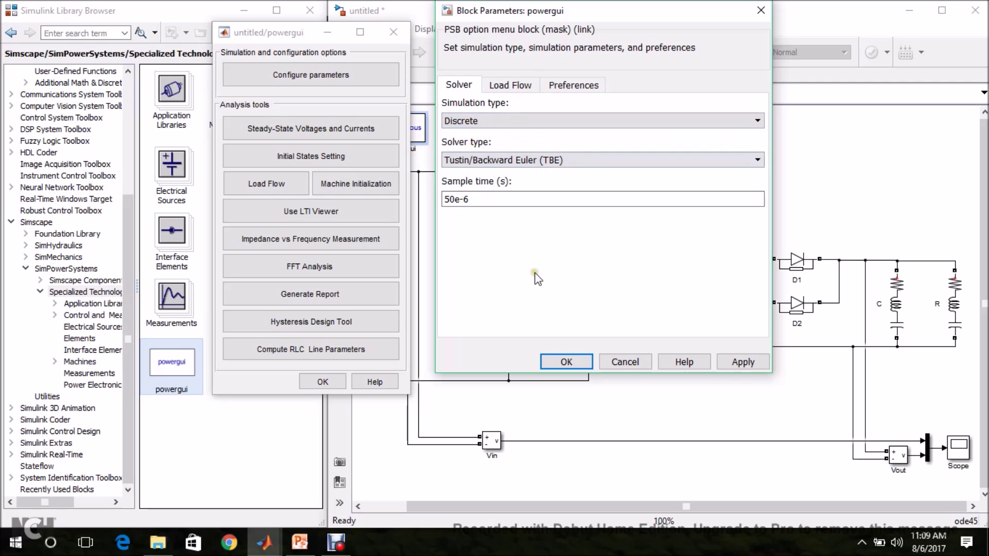
click(560, 361)
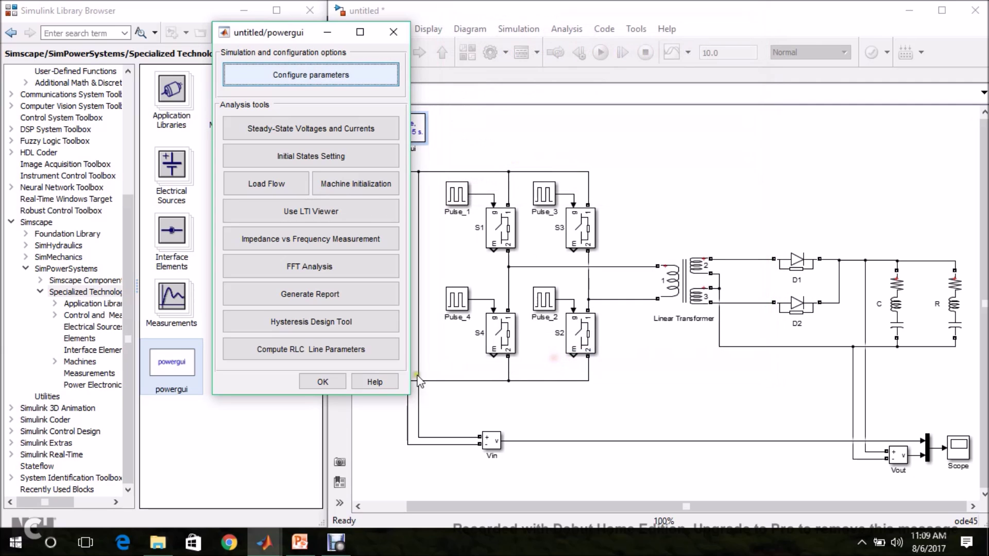
click(337, 382)
click(645, 386)
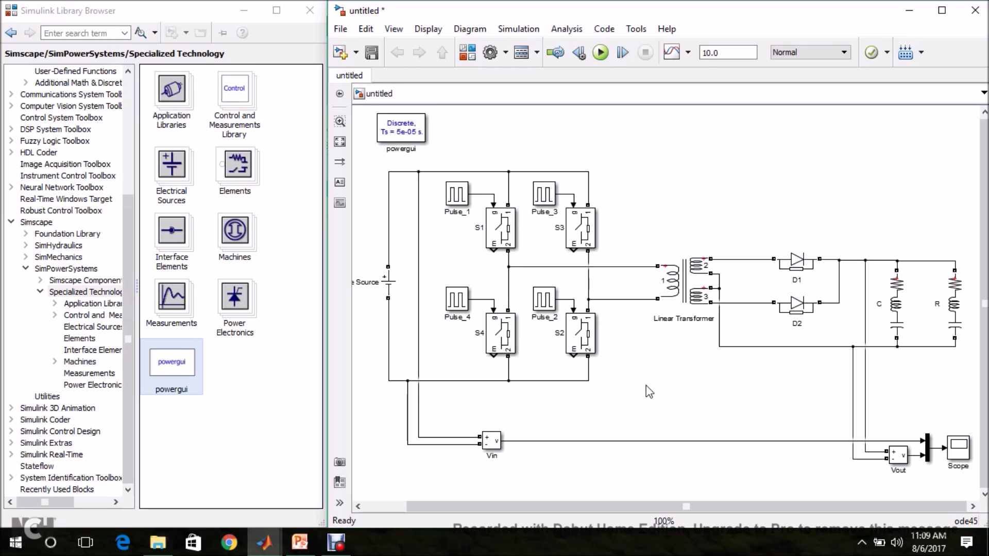
Run the simulation and examine the input and output voltages in the maximized, autoscaled Scope, closing it when done.
click(601, 53)
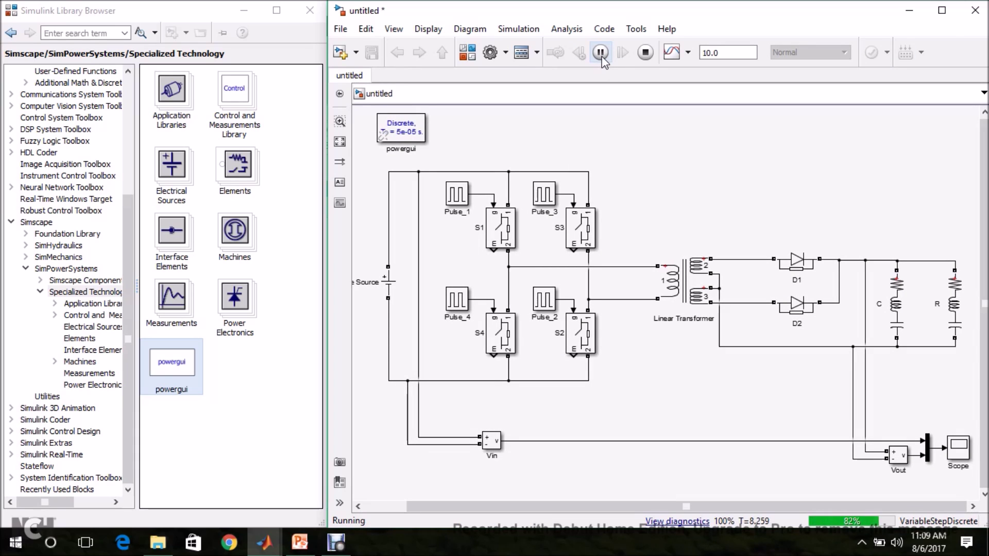
click(968, 447)
double_click(959, 453)
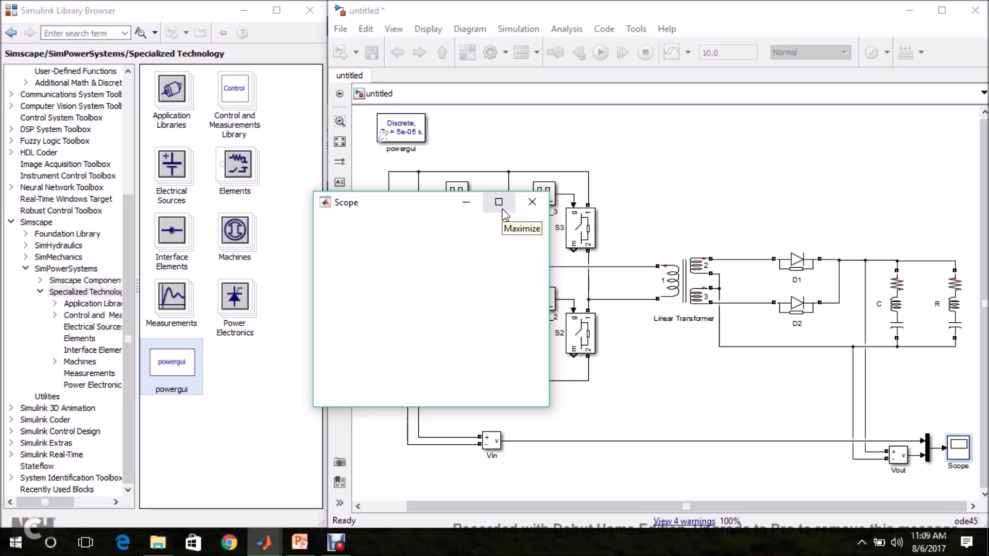
click(498, 202)
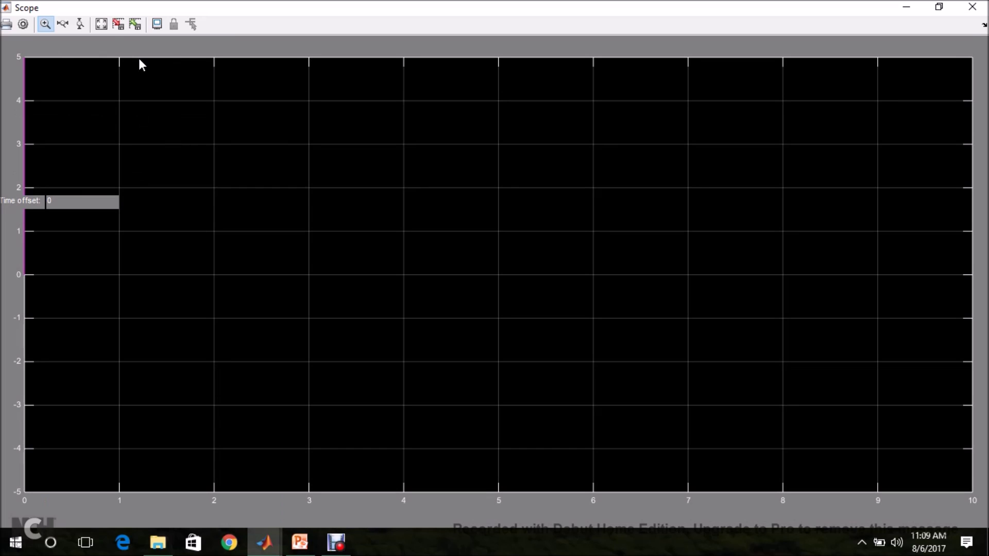
click(101, 25)
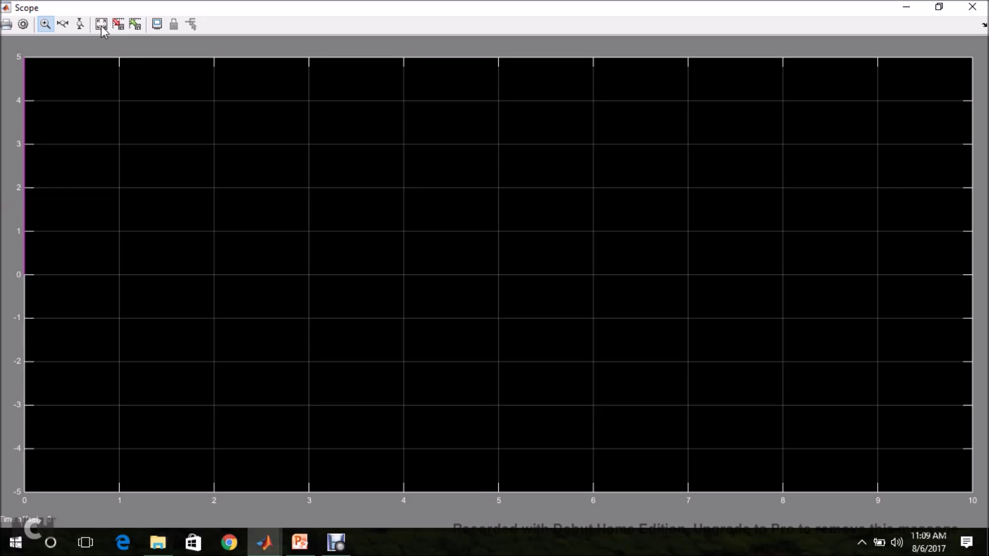
click(101, 25)
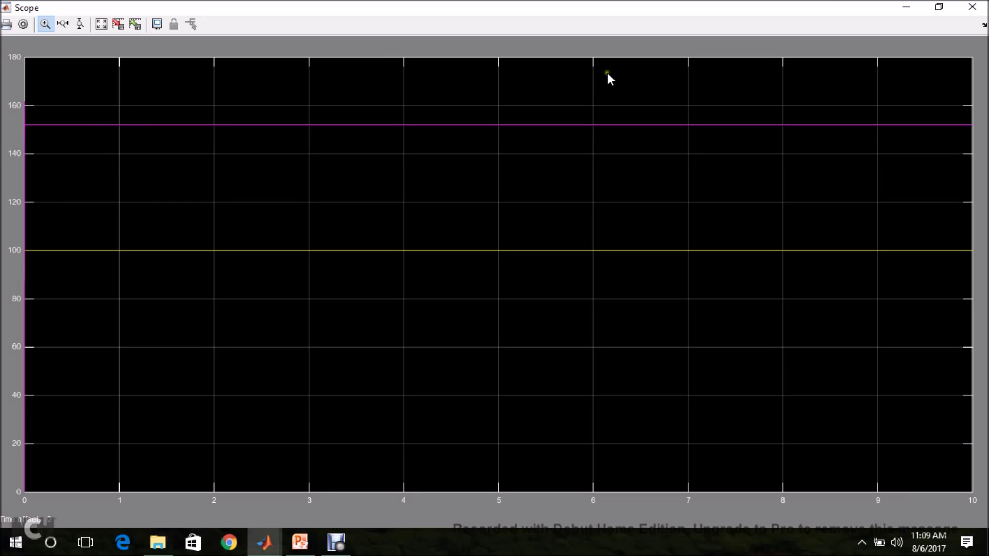
click(972, 7)
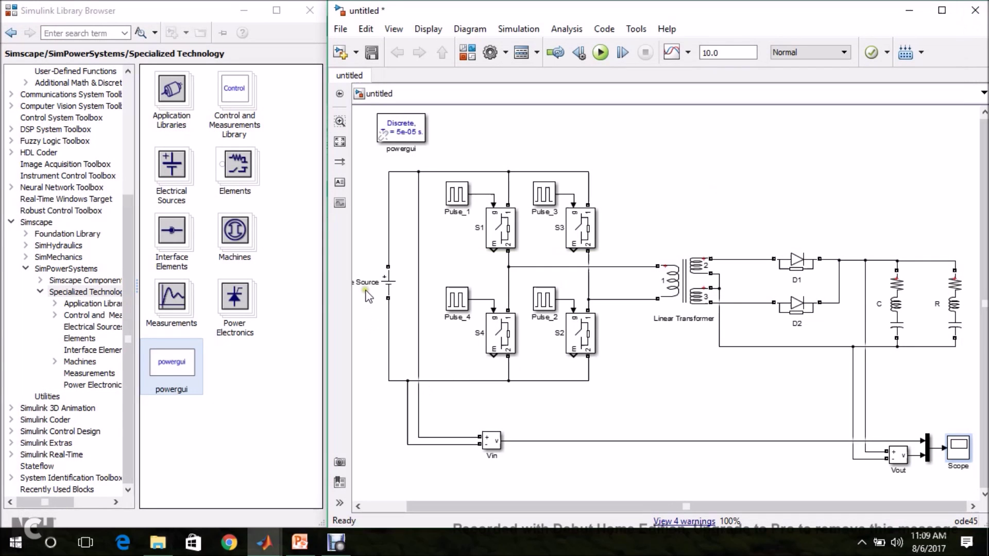
Set the DC Voltage Source amplitude to 50 V.
double_click(387, 282)
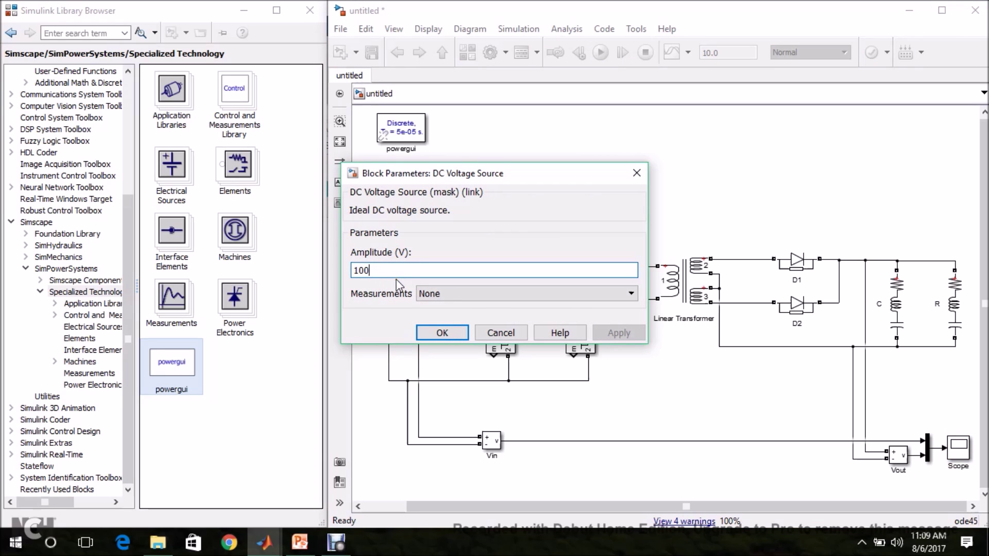
key(BackSpace)
key(BackSpace)
key(BackSpace)
text(50)
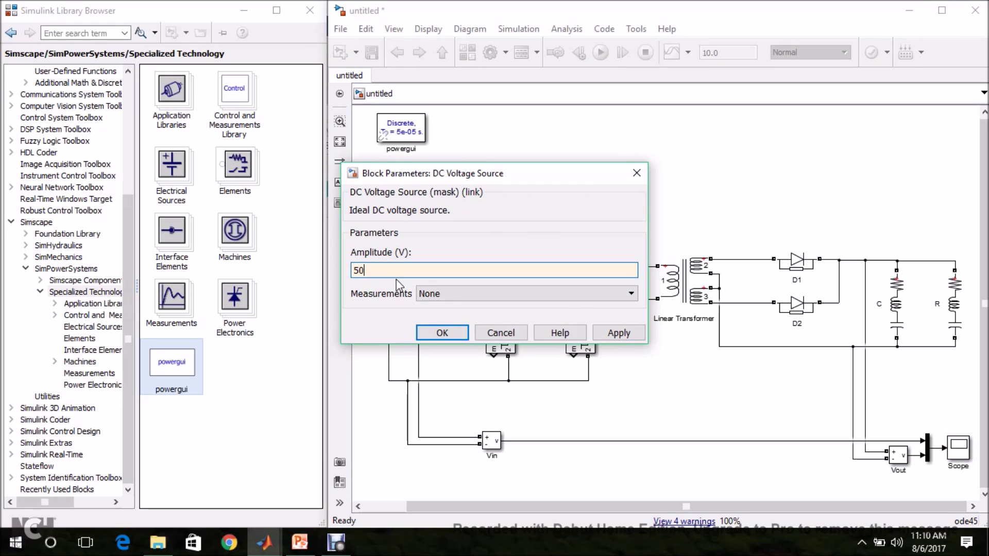
click(441, 332)
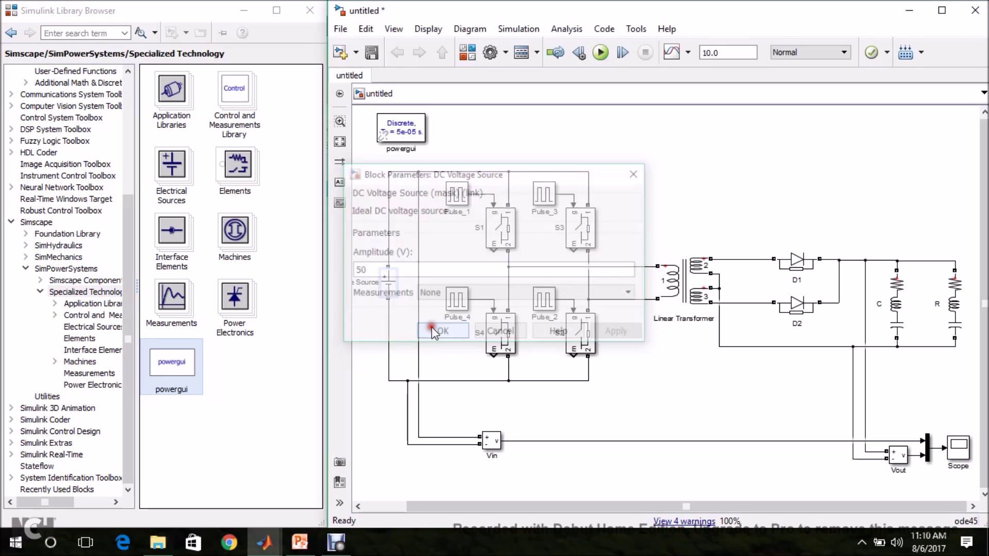
Rerun the simulation with the changed source and check both voltage traces in the Scope, closing it when done.
click(591, 57)
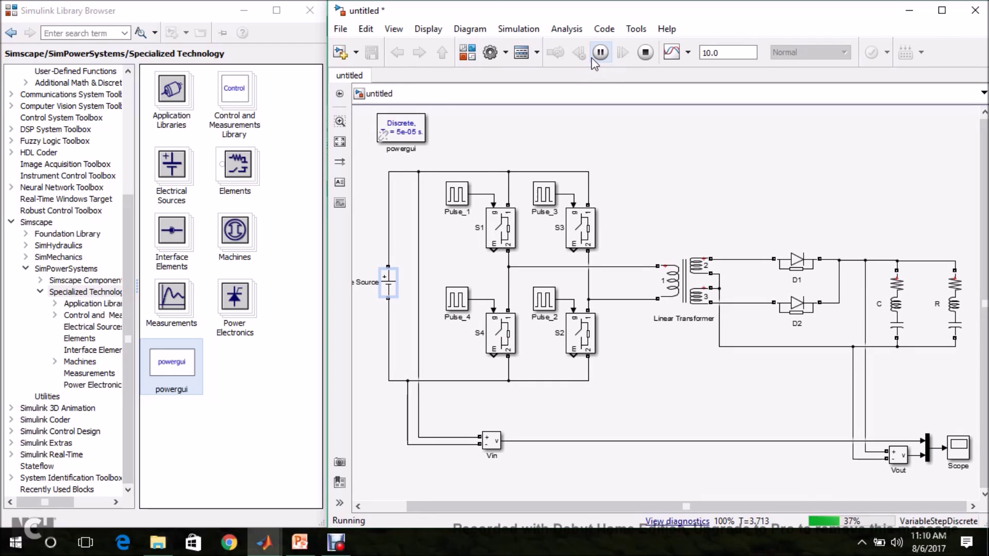
double_click(966, 459)
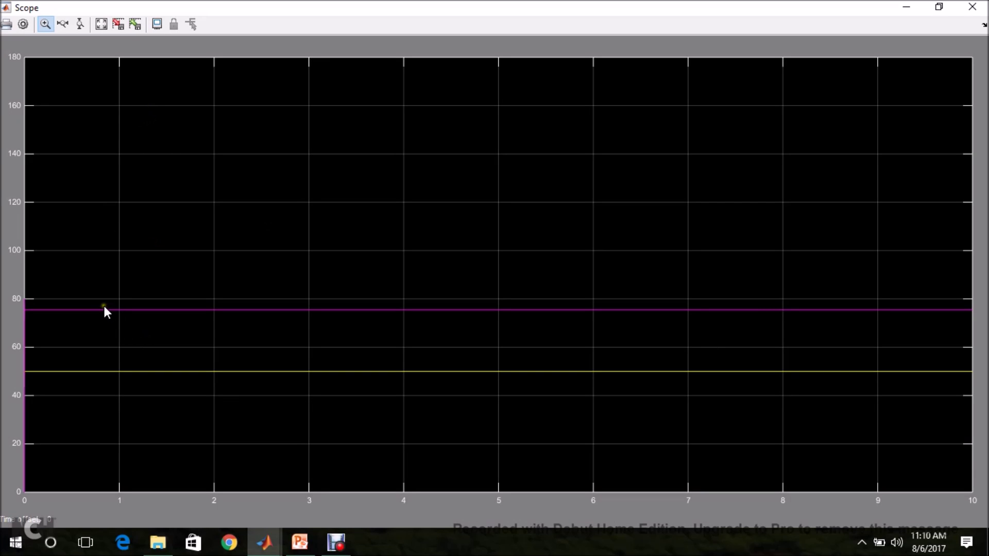
click(975, 8)
click(600, 399)
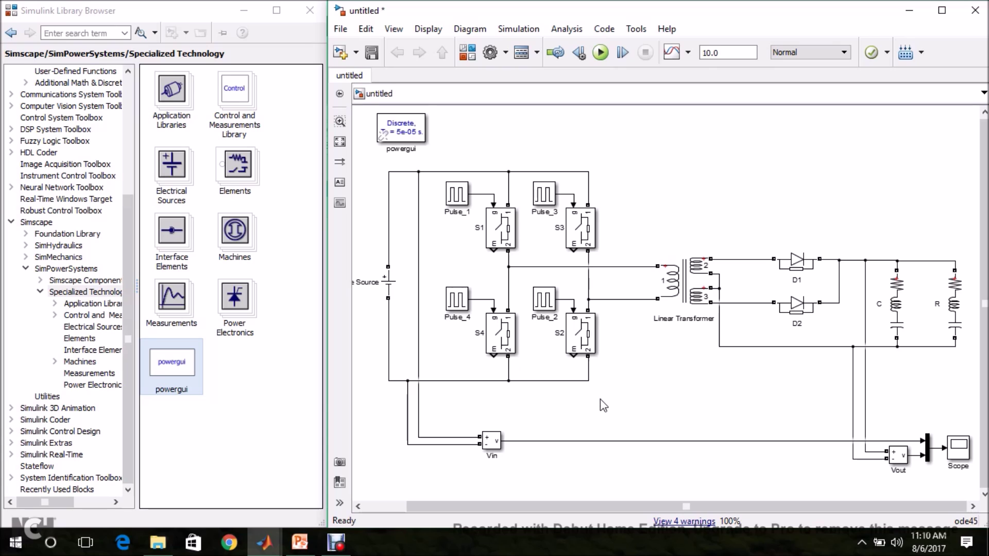
click(688, 263)
click(676, 377)
click(541, 227)
click(583, 327)
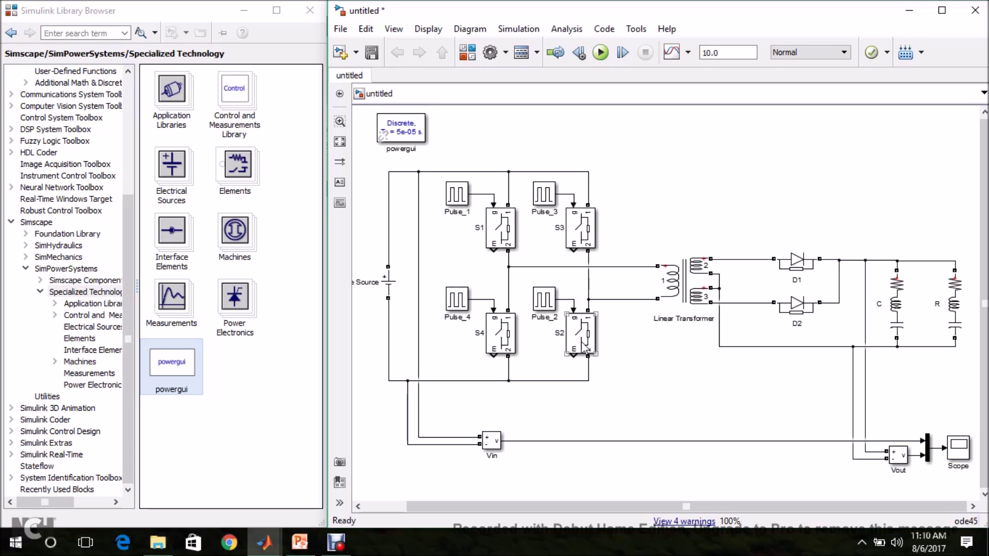